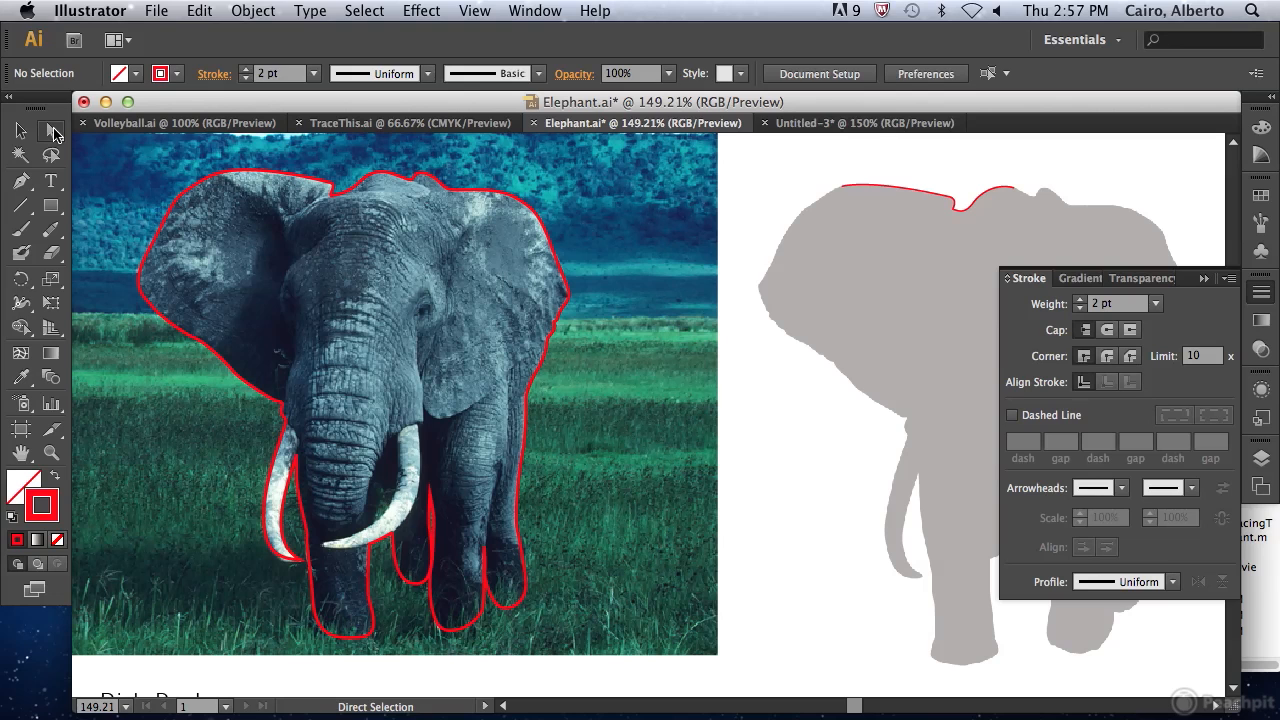
Step: Select the red outline traced over the elephant photo and set its stroke corners to Round Join
{"action": "key", "text": "super+space"}
{"action": "left_click_drag", "start_coordinate": [344, 432], "coordinate": [566, 570]}
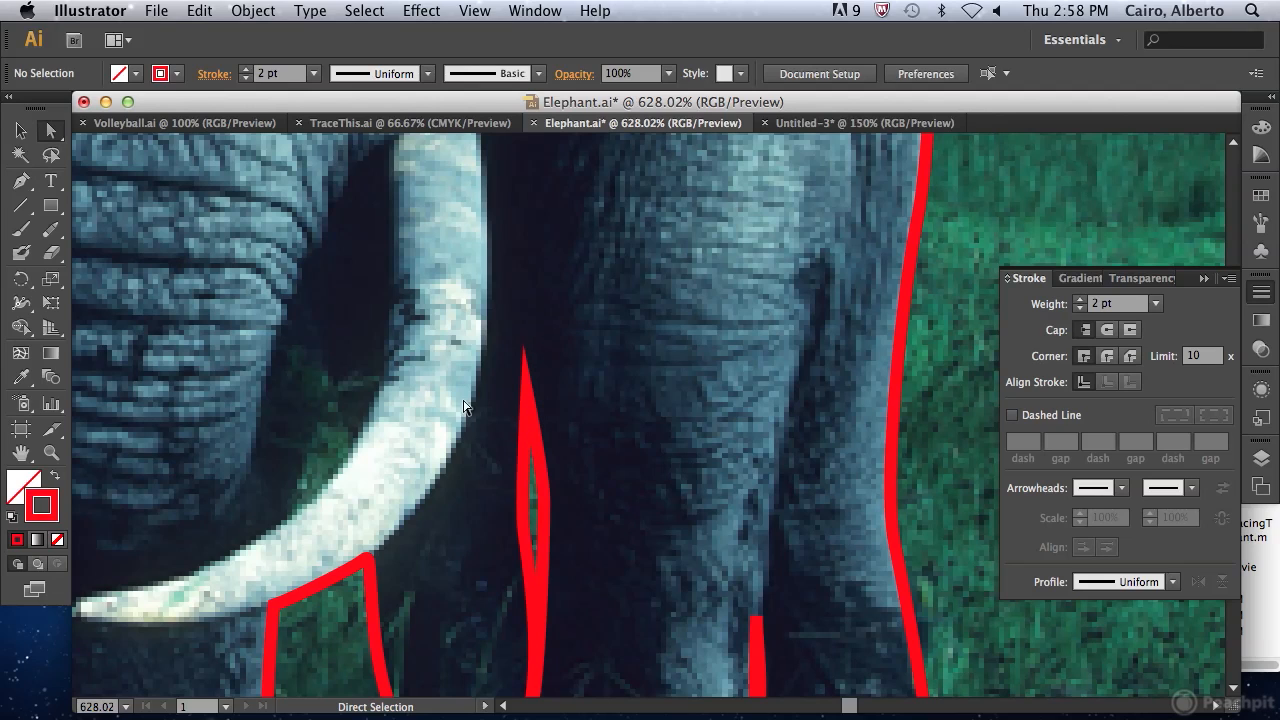
{"action": "left_click", "coordinate": [540, 448]}
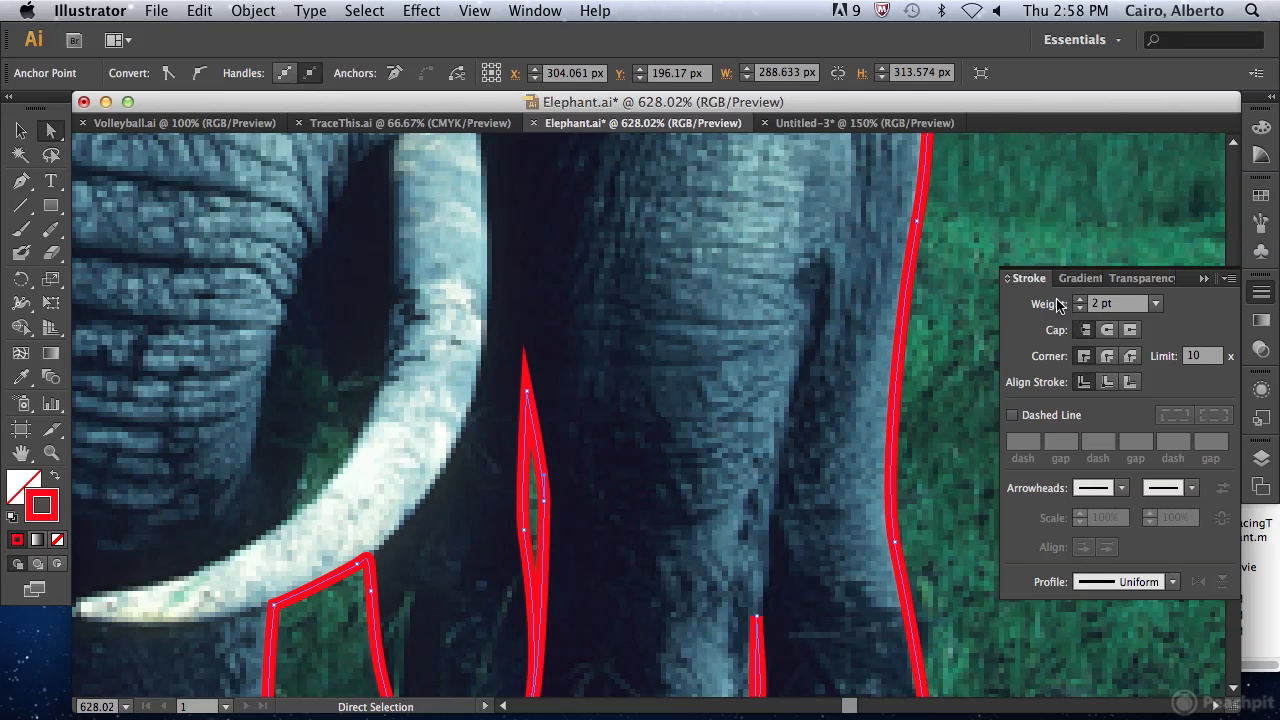
{"action": "left_click", "coordinate": [1033, 280]}
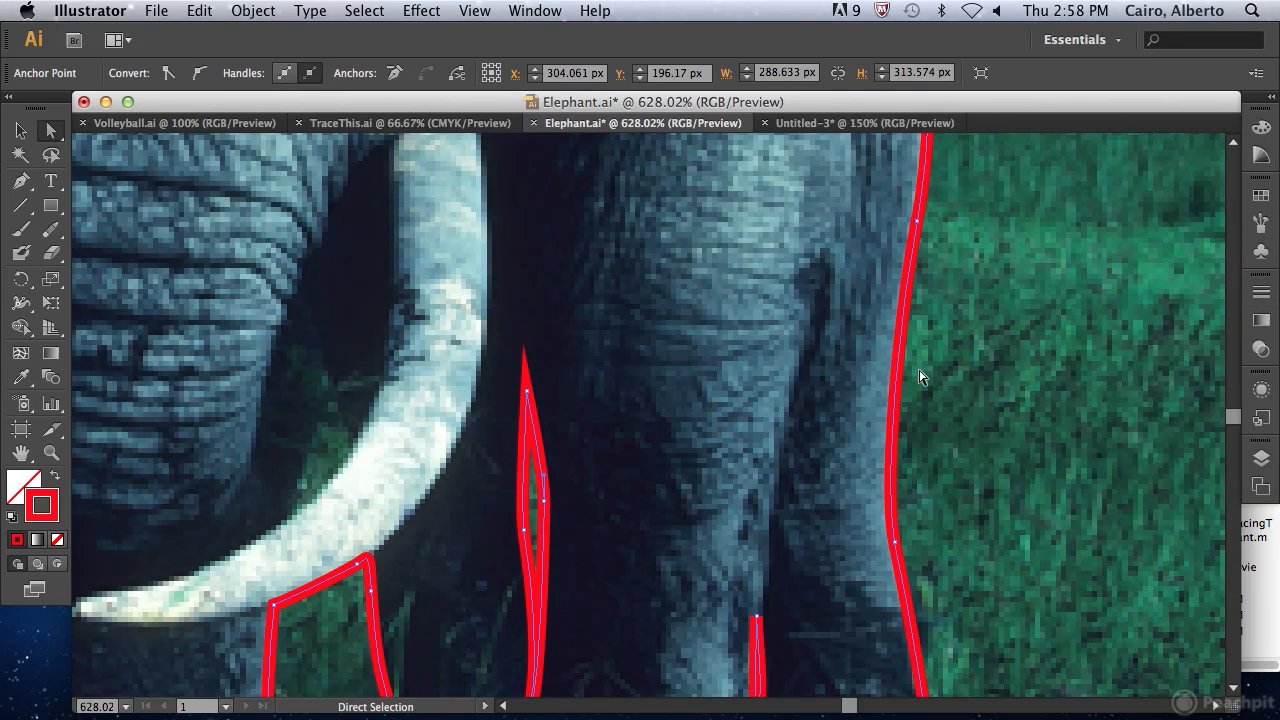
{"action": "left_click", "coordinate": [1261, 291]}
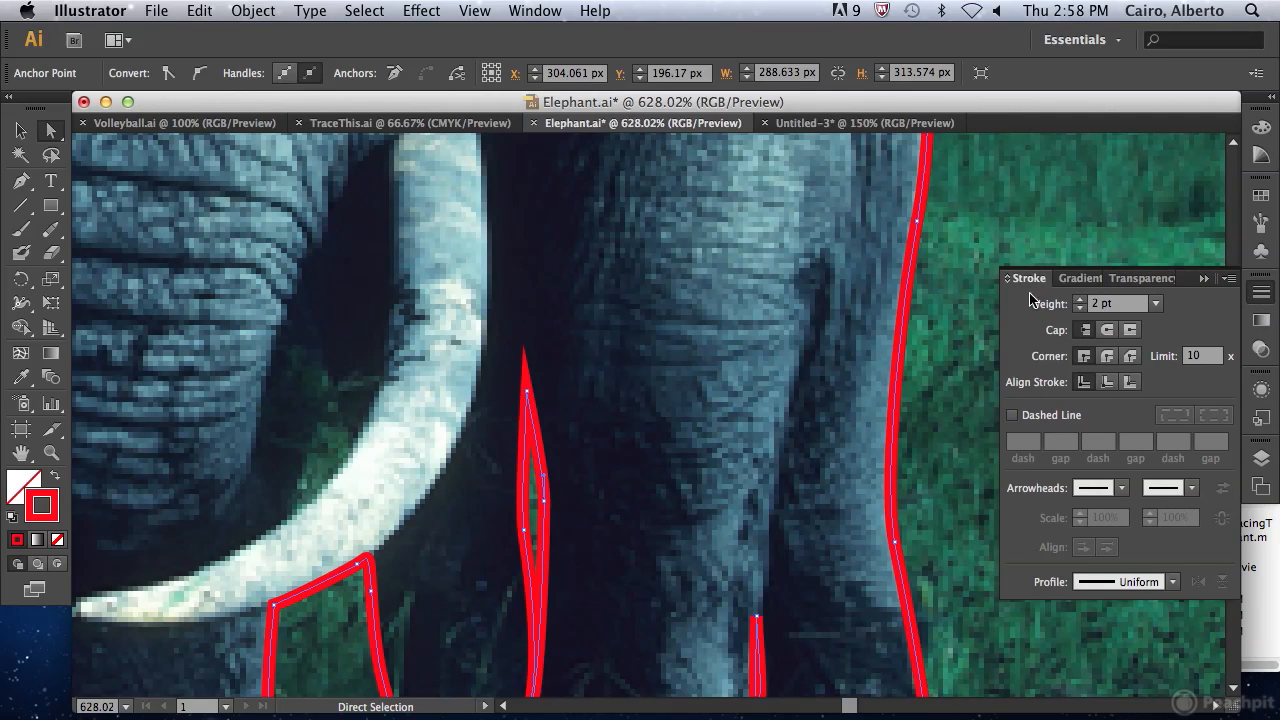
{"action": "left_click", "coordinate": [1230, 279]}
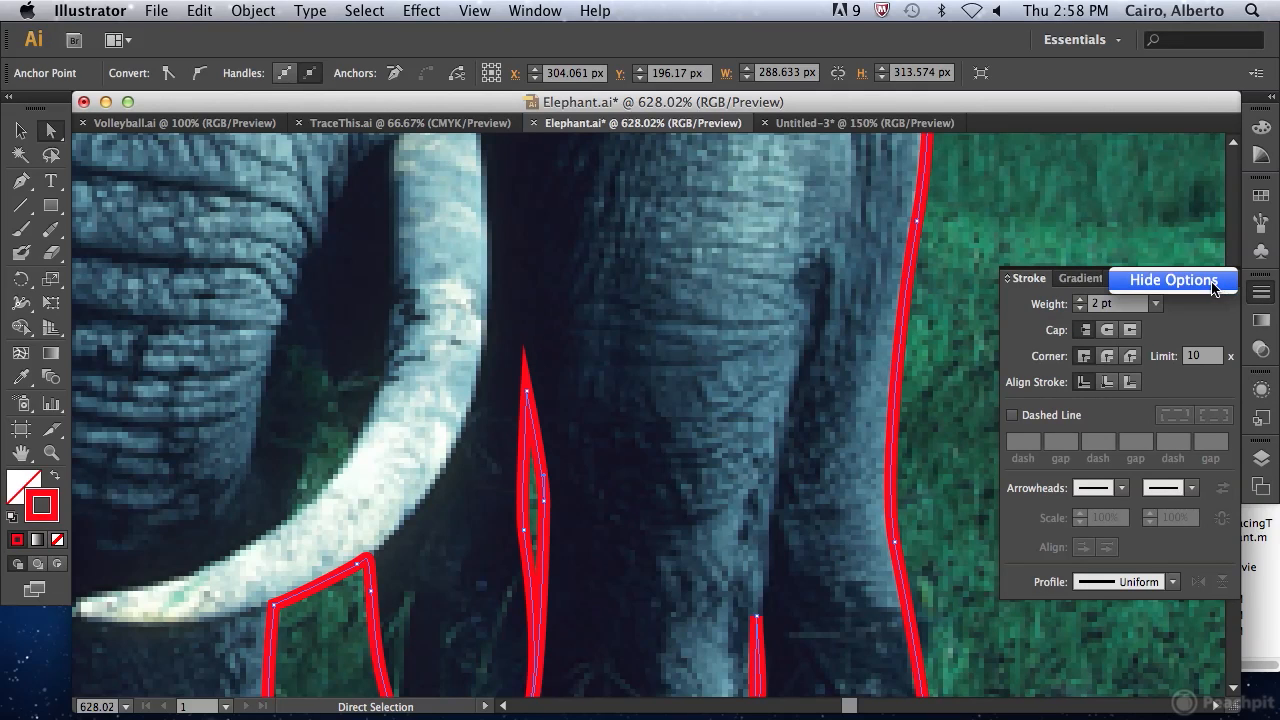
{"action": "left_click", "coordinate": [1212, 286]}
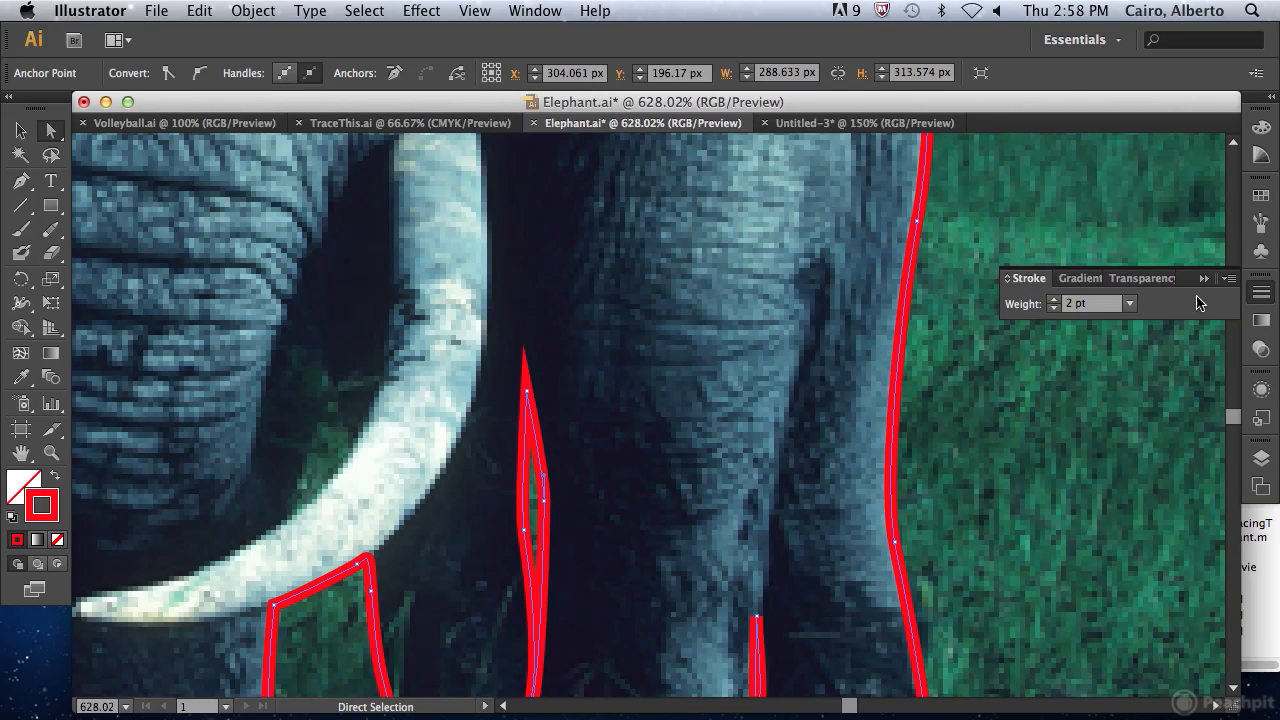
{"action": "left_click", "coordinate": [1229, 279]}
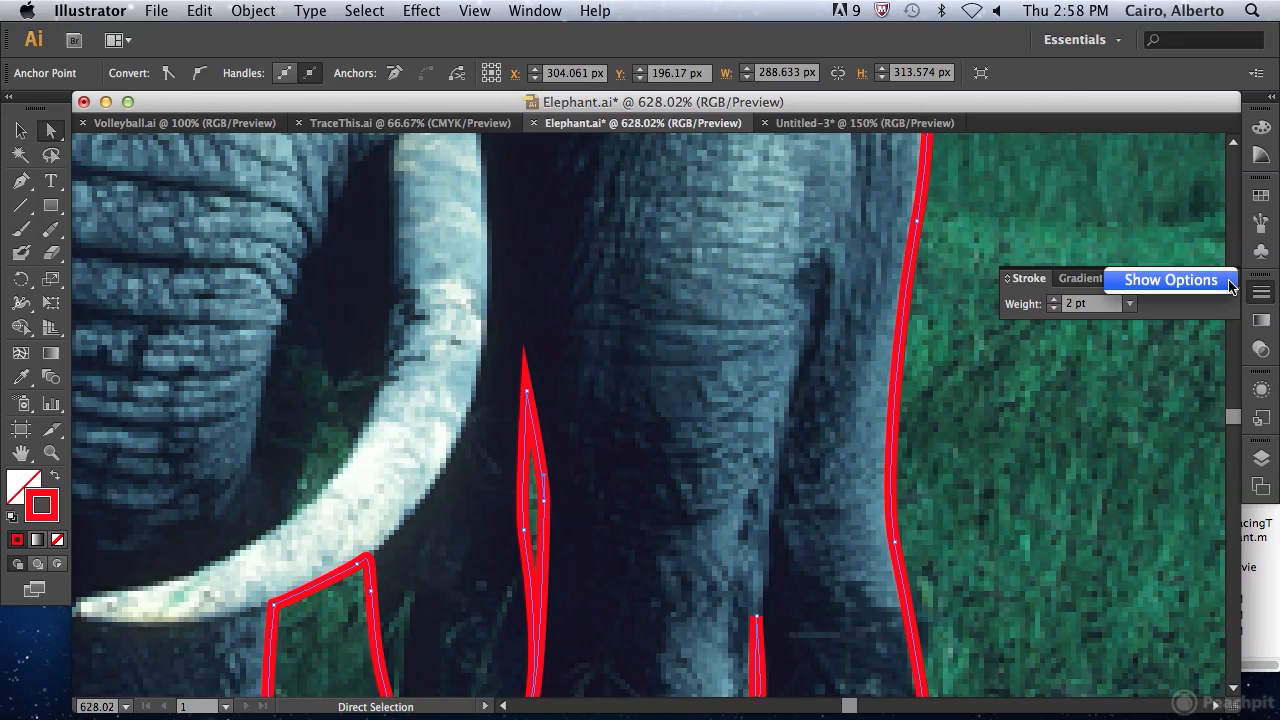
{"action": "left_click", "coordinate": [1229, 282]}
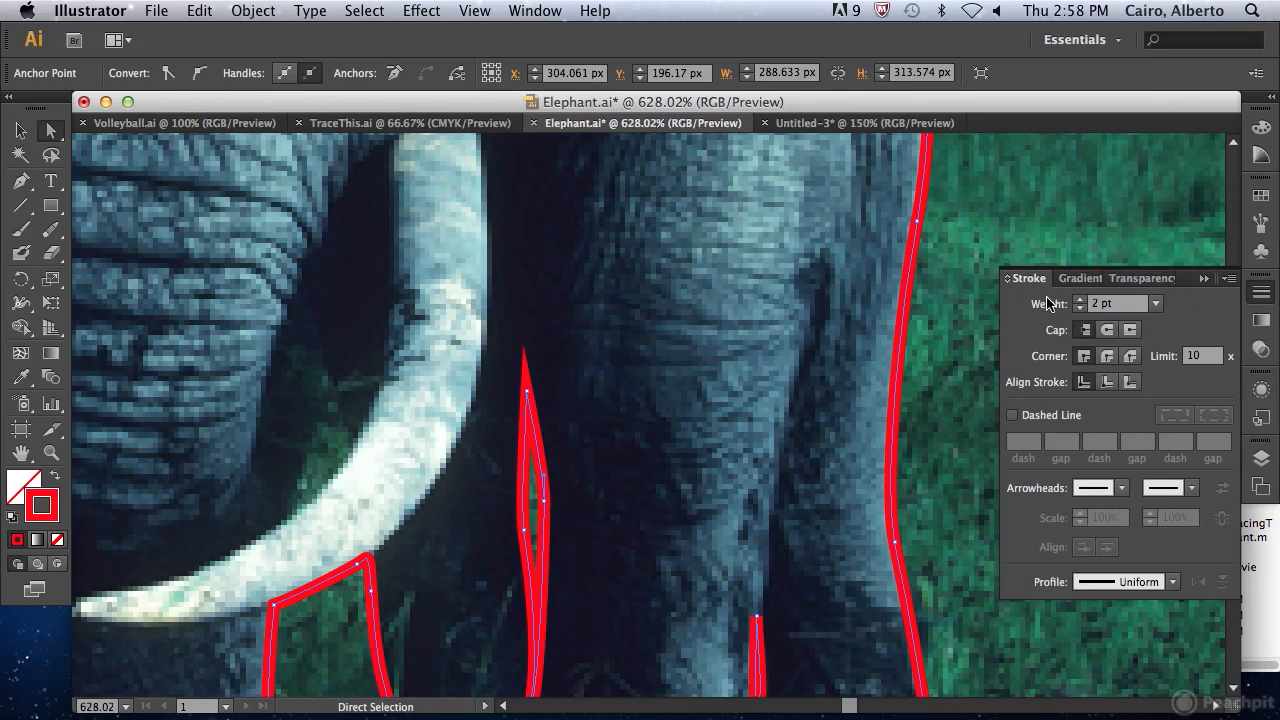
{"action": "left_click", "coordinate": [1106, 360]}
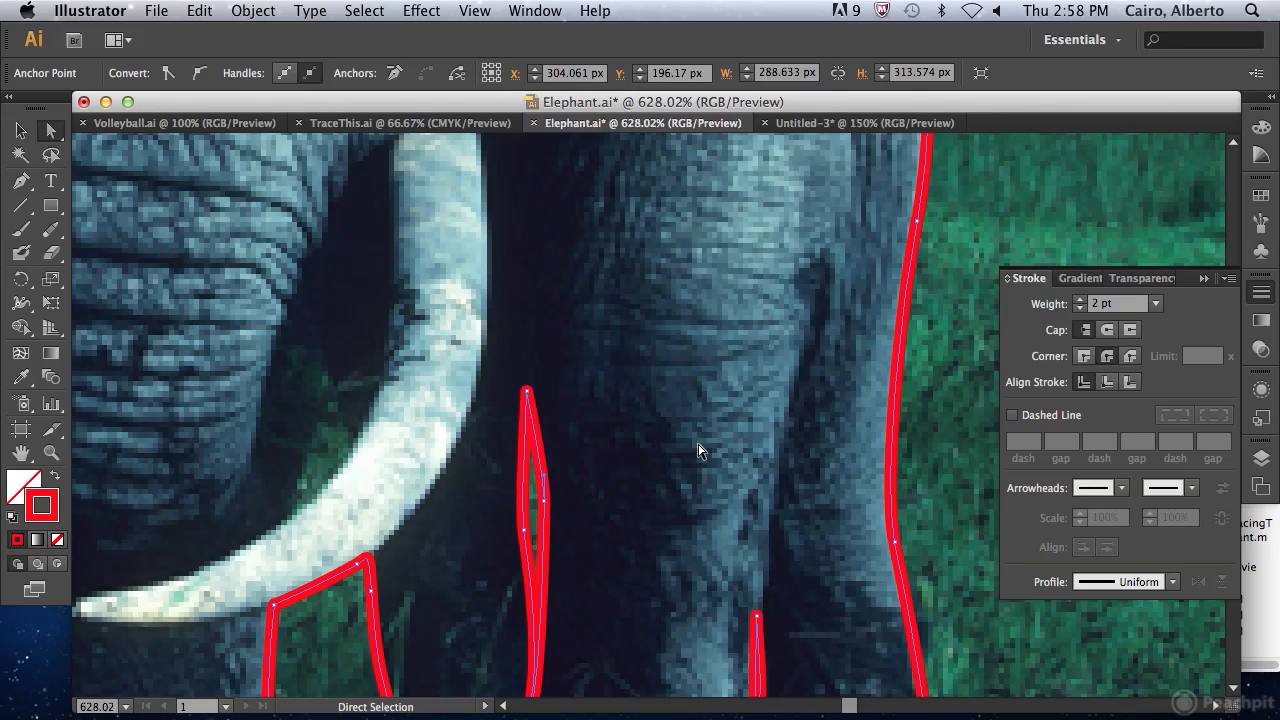
Step: Delete the existing red path along the top edge of the gray elephant silhouette
{"action": "left_click", "coordinate": [671, 372], "text": "alt+super"}
{"action": "left_click", "coordinate": [671, 372], "text": "alt+super"}
{"action": "left_click", "coordinate": [671, 372], "text": "alt+super"}
{"action": "left_click", "coordinate": [671, 372], "text": "alt+super"}
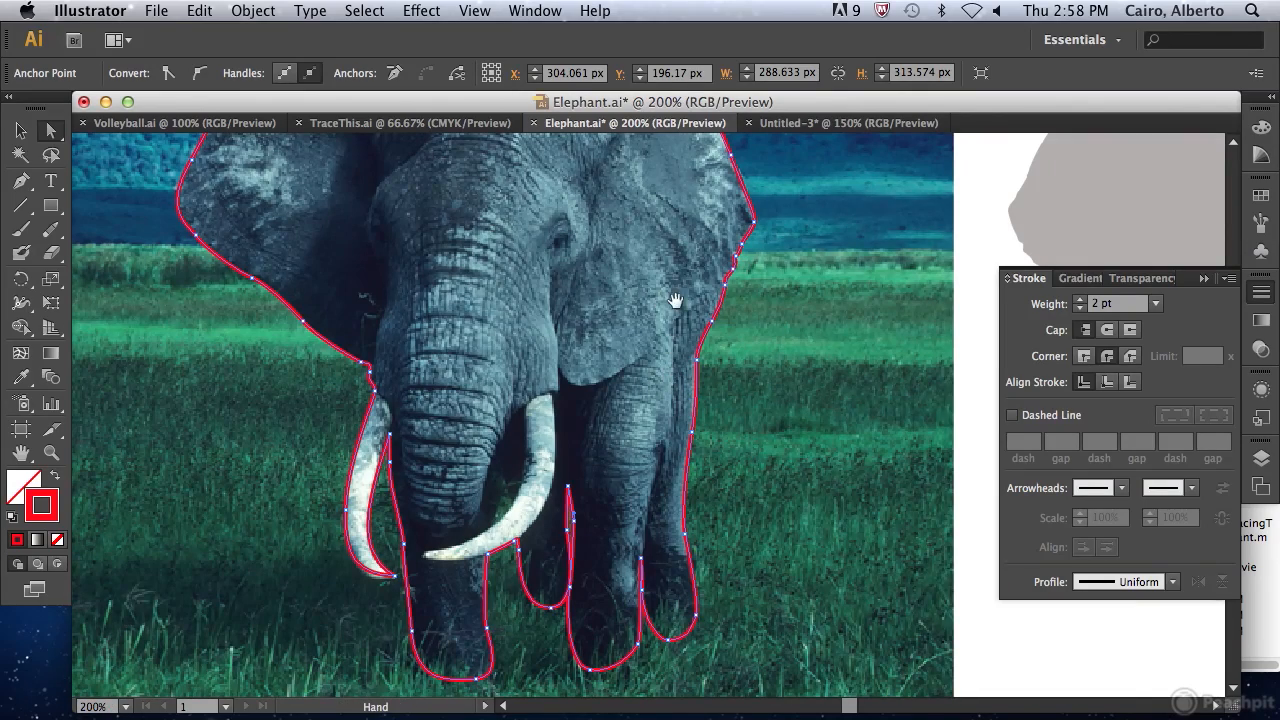
{"action": "left_click", "coordinate": [714, 354], "text": "alt+super"}
{"action": "left_click_drag", "start_coordinate": [698, 332], "coordinate": [552, 366]}
{"action": "left_click_drag", "start_coordinate": [680, 312], "coordinate": [441, 287]}
{"action": "left_click_drag", "start_coordinate": [570, 332], "coordinate": [421, 285]}
{"action": "left_click", "coordinate": [495, 326]}
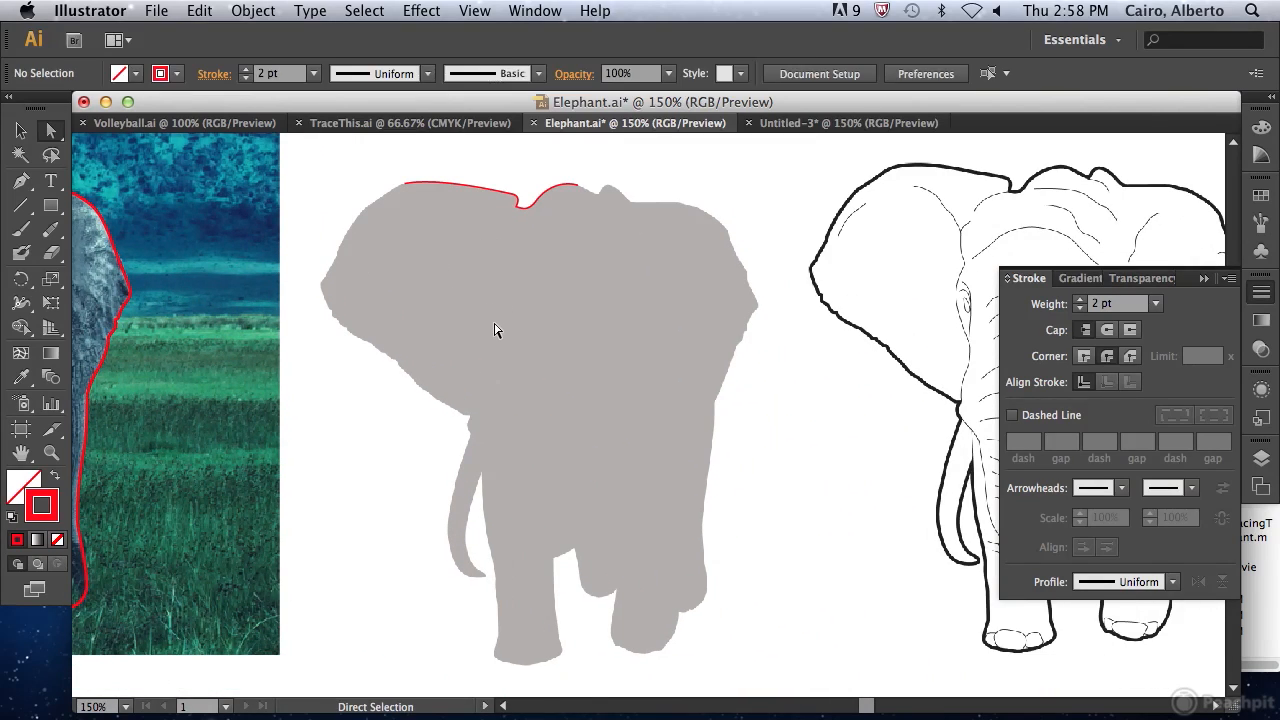
{"action": "left_click_drag", "start_coordinate": [386, 163], "coordinate": [763, 343]}
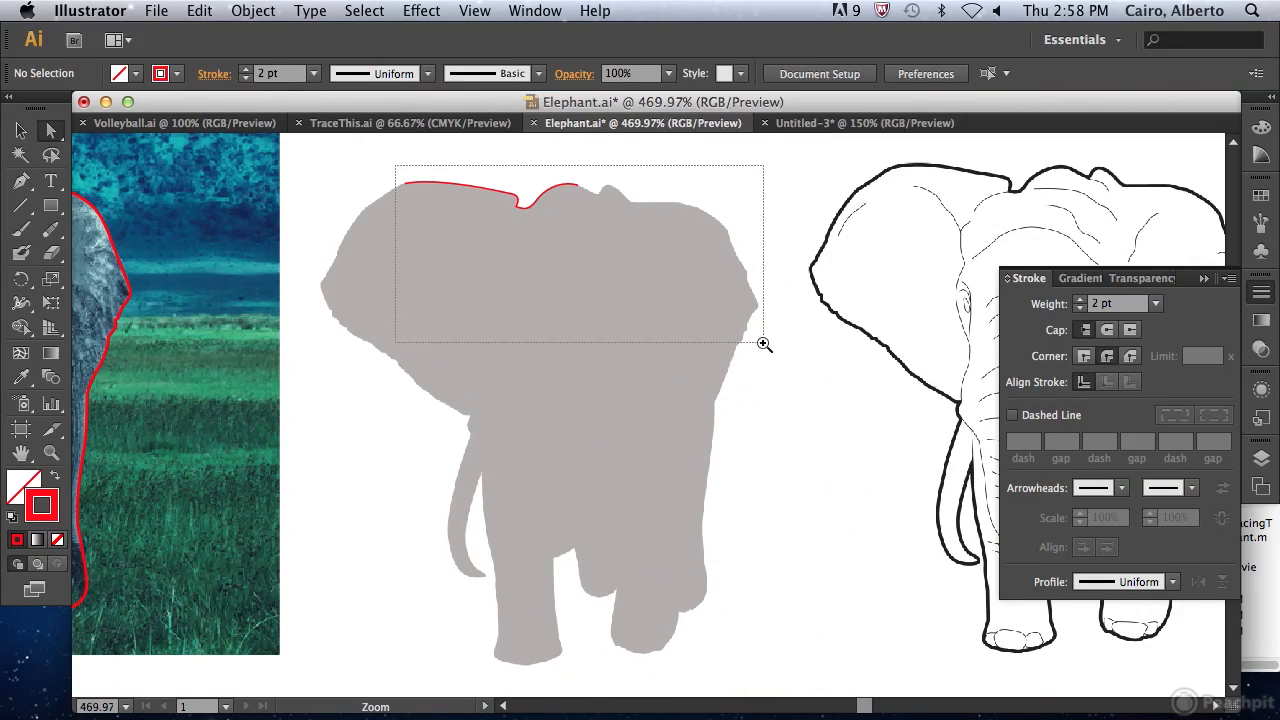
{"action": "left_click_drag", "start_coordinate": [393, 197], "coordinate": [528, 309]}
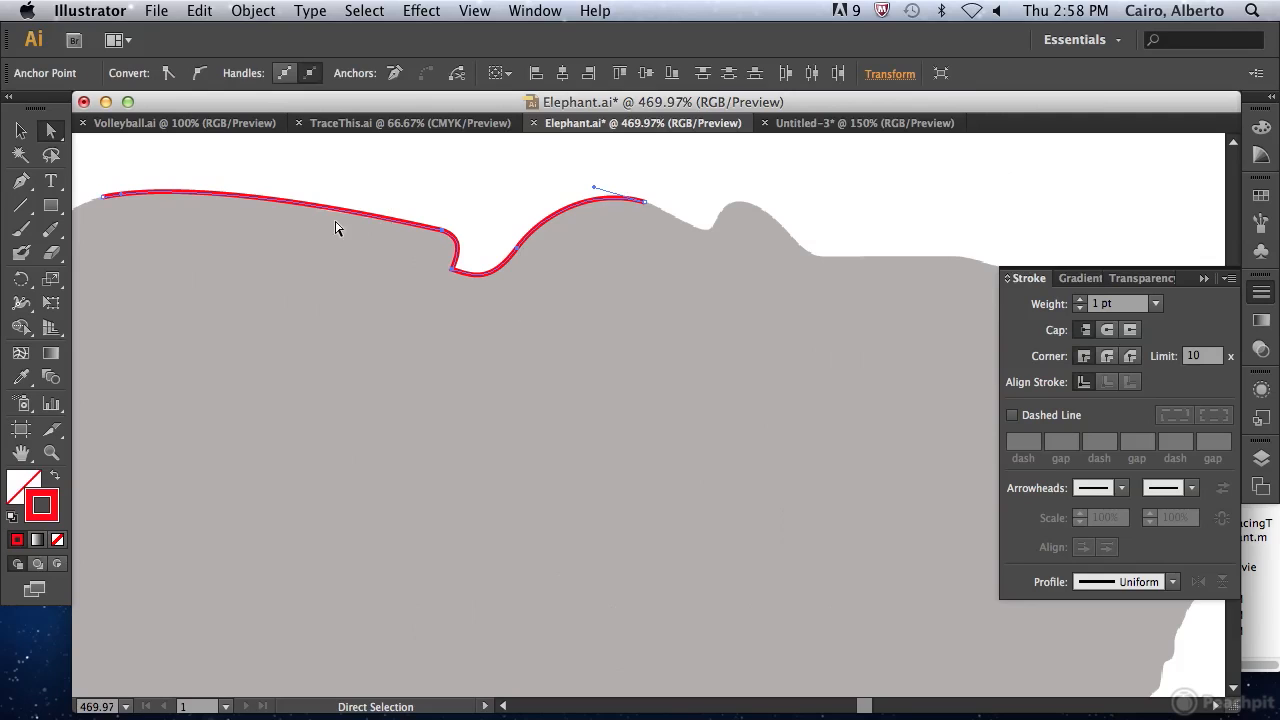
{"action": "left_click_drag", "start_coordinate": [288, 180], "coordinate": [394, 258]}
{"action": "key", "text": "BackSpace"}
{"action": "key", "text": "BackSpace"}
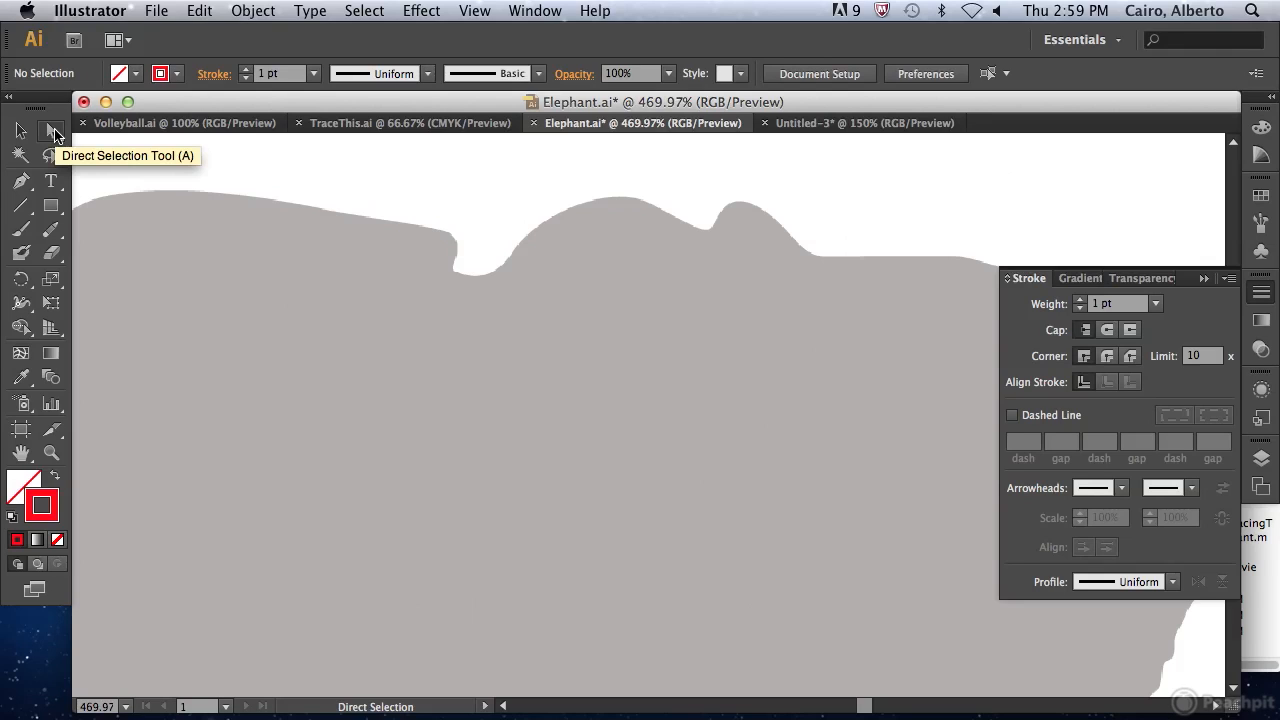
Step: Start a Pen tool path on the silhouette and trace the left ear's top edge with one curved segment ending at the notch
{"action": "left_click", "coordinate": [21, 181]}
{"action": "key", "text": "space"}
{"action": "left_click_drag", "start_coordinate": [161, 229], "coordinate": [307, 267]}
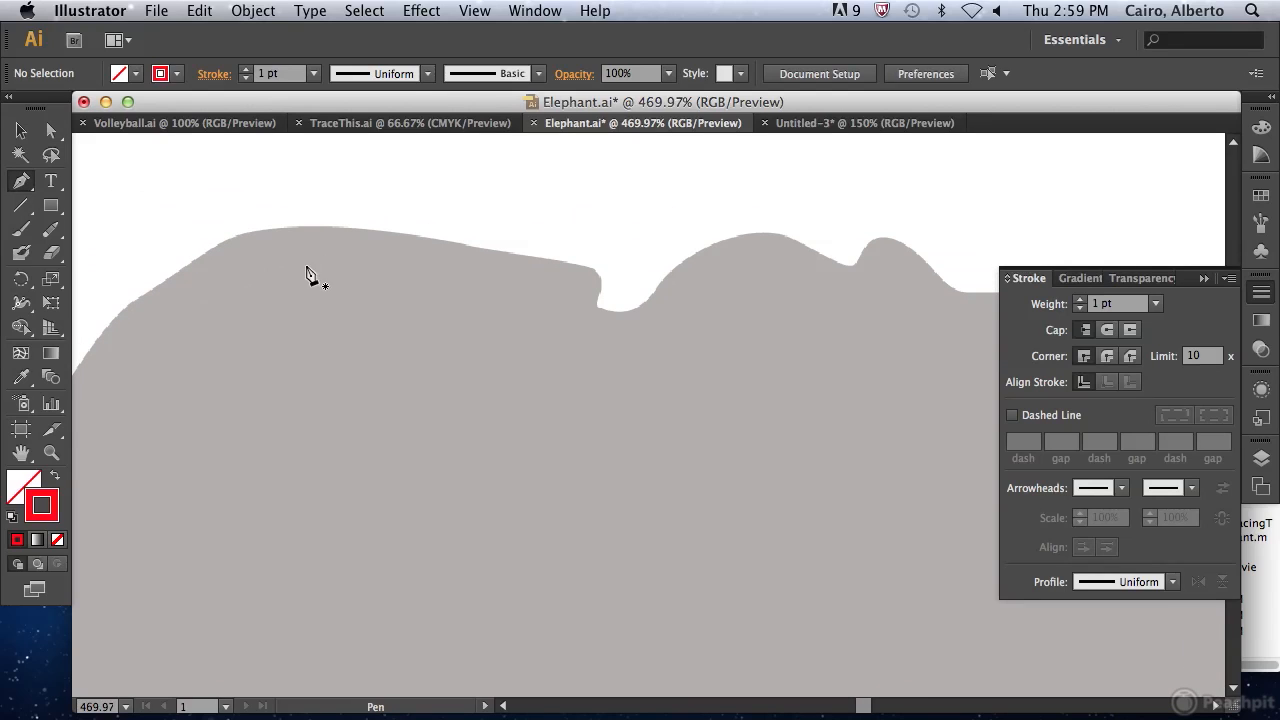
{"action": "left_click_drag", "start_coordinate": [224, 243], "coordinate": [291, 216]}
{"action": "left_click", "coordinate": [224, 245]}
{"action": "left_click_drag", "start_coordinate": [593, 268], "coordinate": [837, 320]}
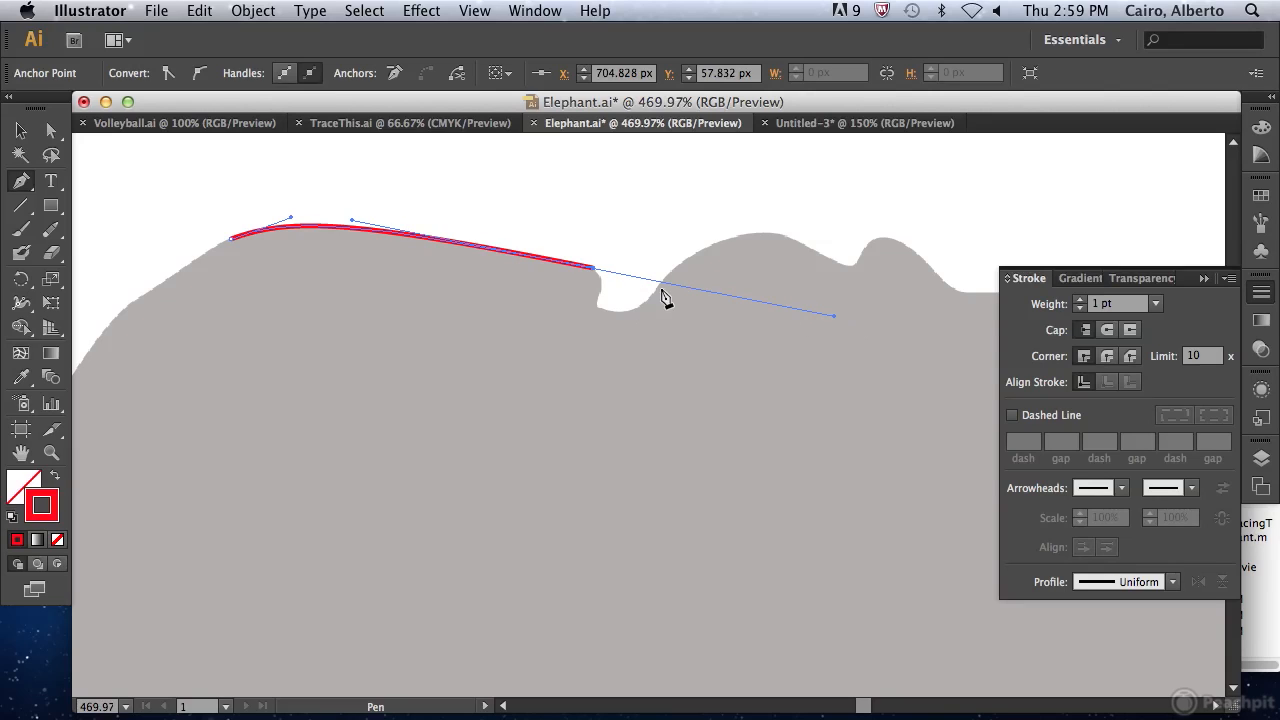
Step: Shorten the outgoing direction handle of the anchor at the left ear's corner
{"action": "key", "text": "super"}
{"action": "key", "text": "alt"}
{"action": "left_click_drag", "start_coordinate": [835, 318], "coordinate": [600, 326]}
{"action": "key", "text": "super+z"}
{"action": "left_click_drag", "start_coordinate": [621, 274], "coordinate": [614, 272]}
Step: Extend the path down to the bottom of the notch and try to redirect that anchor's outgoing handle
{"action": "left_click", "coordinate": [596, 308]}
{"action": "left_click_drag", "start_coordinate": [599, 323], "coordinate": [601, 326]}
{"action": "key", "text": "super+space"}
{"action": "left_click_drag", "start_coordinate": [548, 193], "coordinate": [885, 436]}
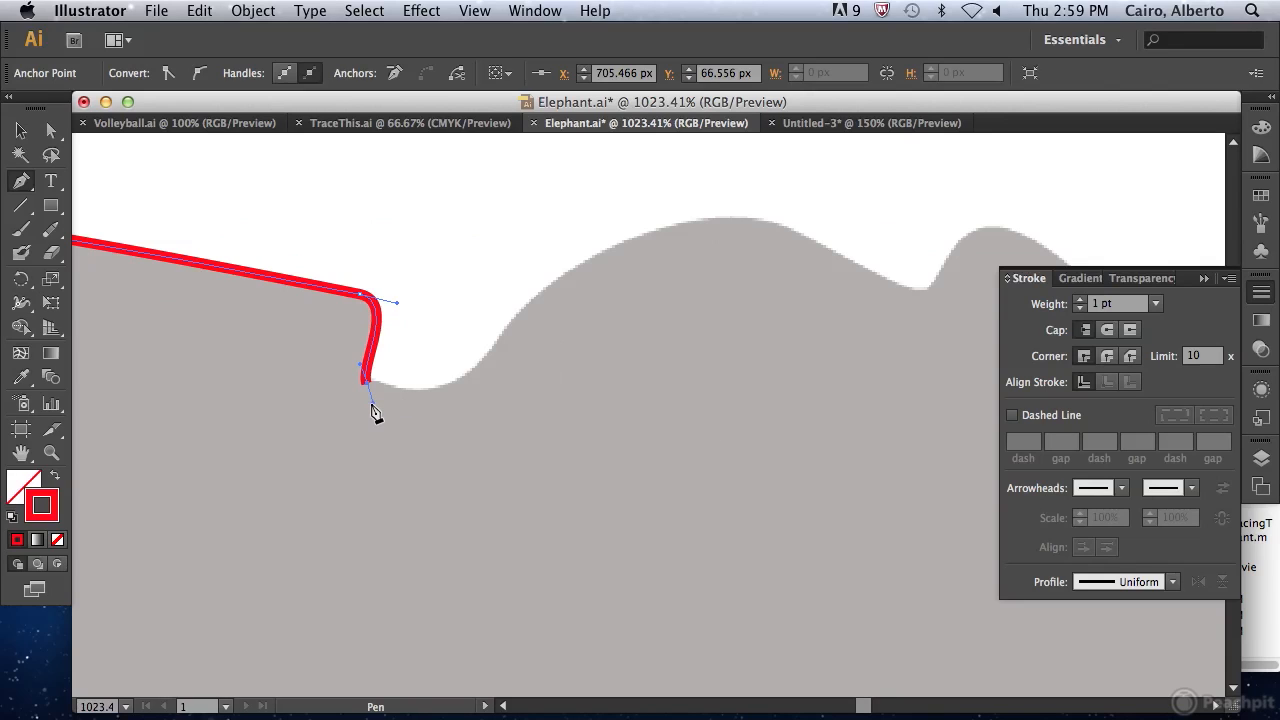
{"action": "left_click_drag", "start_coordinate": [377, 412], "coordinate": [372, 402]}
{"action": "key", "text": "super"}
{"action": "key", "text": "alt"}
{"action": "left_click_drag", "start_coordinate": [377, 410], "coordinate": [391, 391]}
{"action": "left_click", "coordinate": [380, 407], "text": "alt+super"}
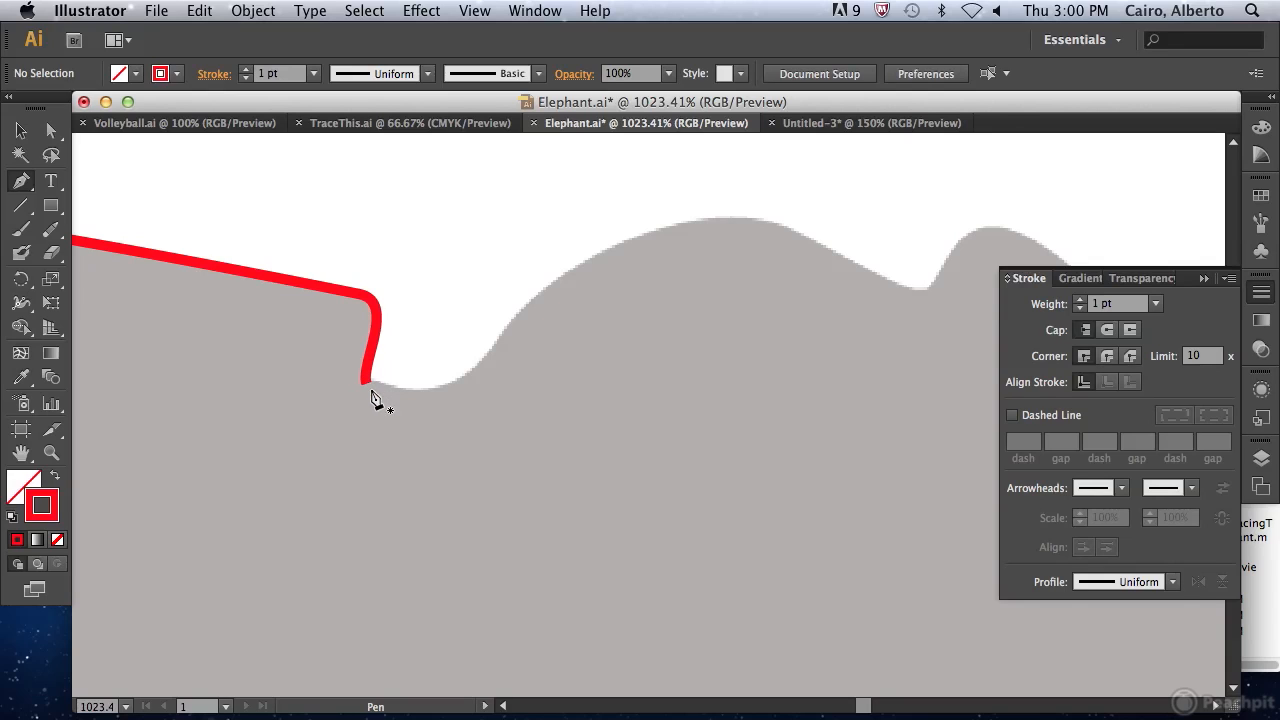
{"action": "left_click_drag", "start_coordinate": [471, 368], "coordinate": [501, 348]}
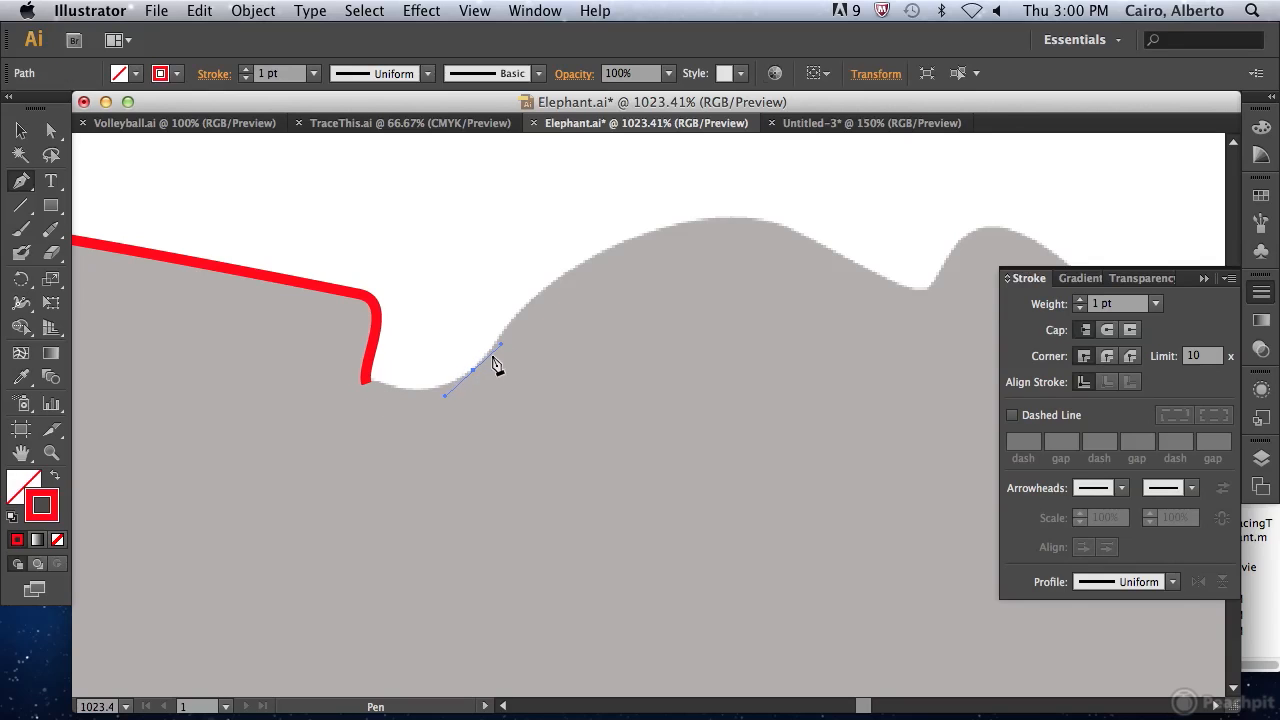
{"action": "left_click_drag", "start_coordinate": [585, 257], "coordinate": [650, 234]}
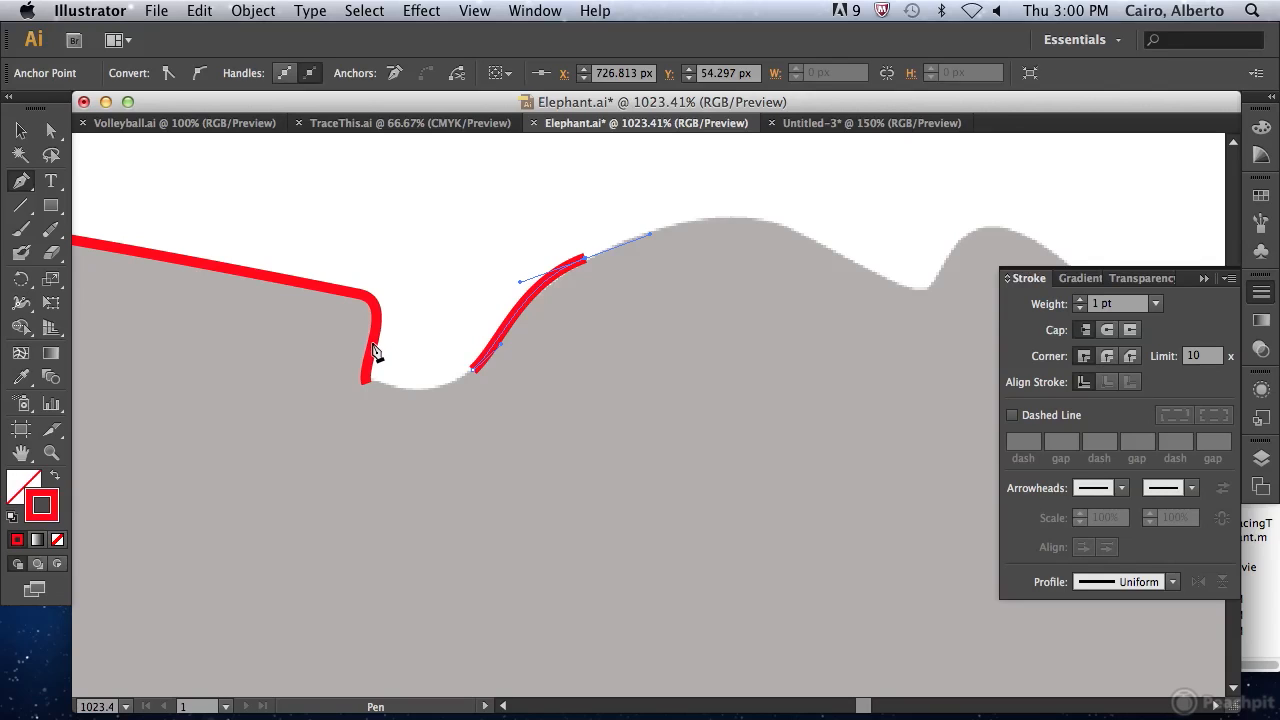
{"action": "key", "text": "Delete"}
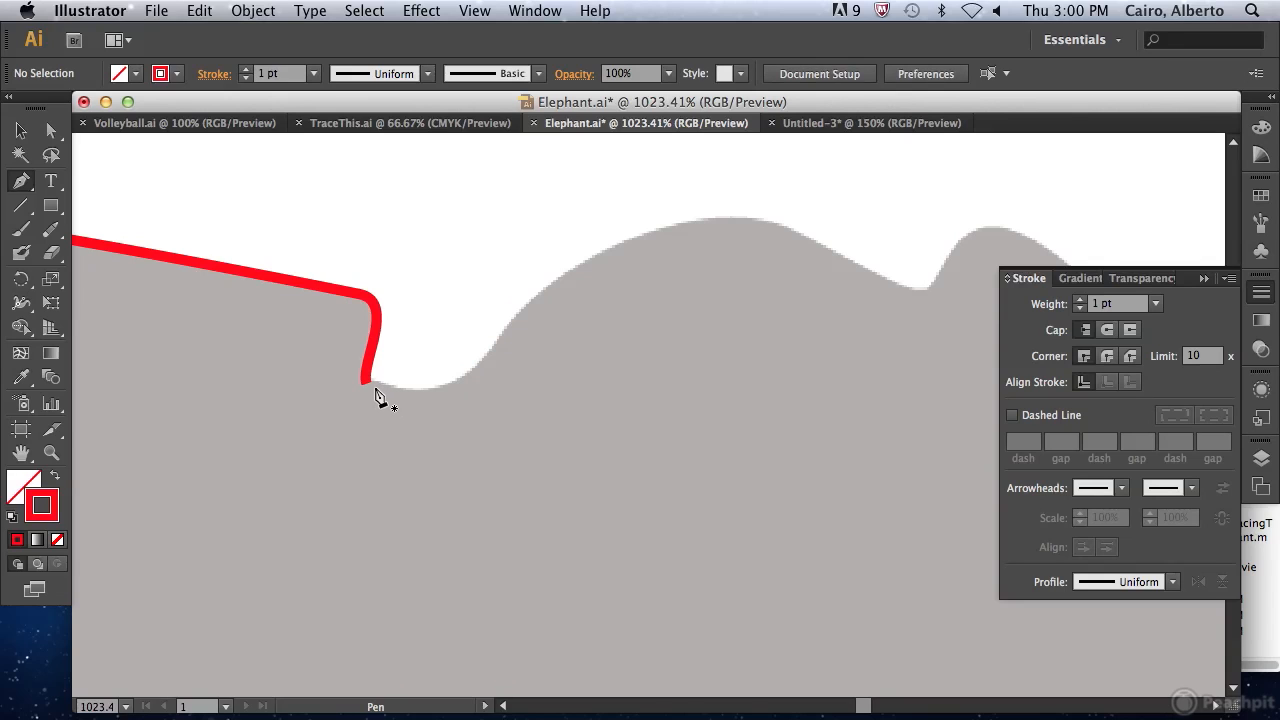
Step: Trace a separate curve from beside the notch's bottom up toward the head and inspect the gap between the two paths
{"action": "left_click", "coordinate": [375, 390]}
{"action": "left_click_drag", "start_coordinate": [470, 372], "coordinate": [503, 342]}
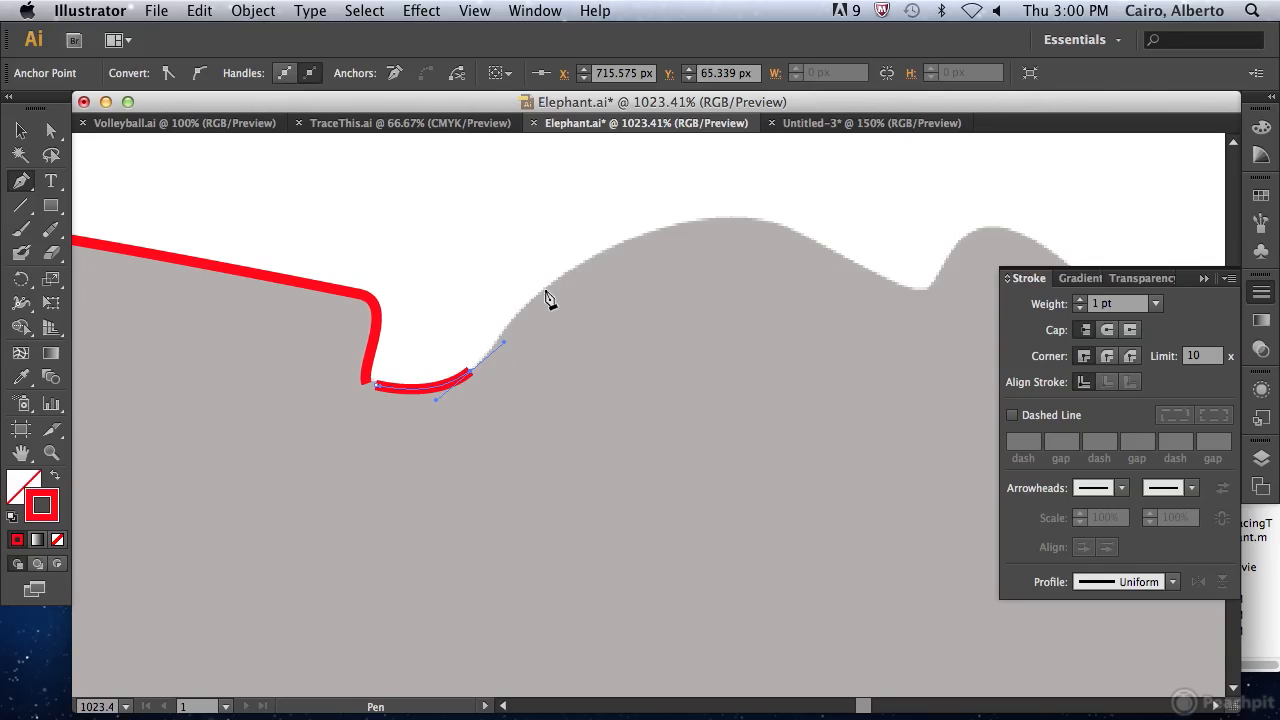
{"action": "left_click_drag", "start_coordinate": [558, 271], "coordinate": [587, 261]}
{"action": "left_click", "coordinate": [545, 394], "text": "alt+super"}
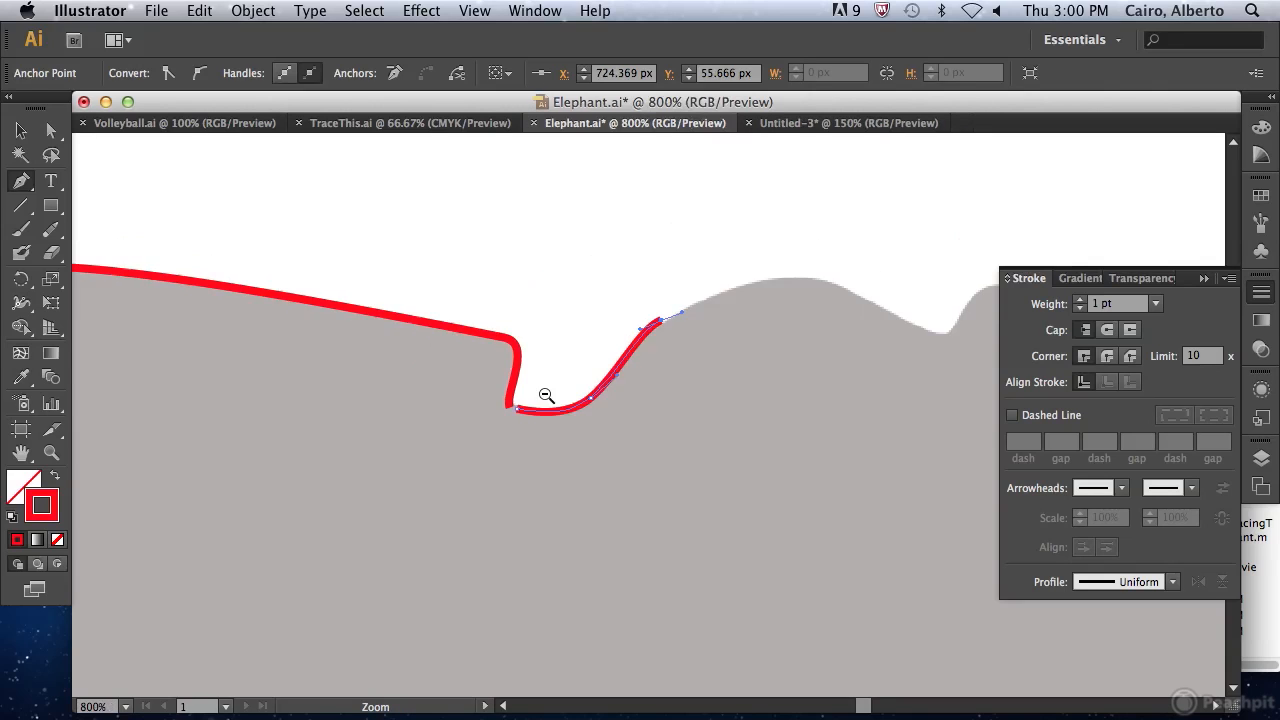
{"action": "left_click", "coordinate": [545, 394], "text": "alt+super"}
{"action": "left_click", "coordinate": [545, 394], "text": "alt+super"}
{"action": "left_click_drag", "start_coordinate": [733, 409], "coordinate": [507, 409]}
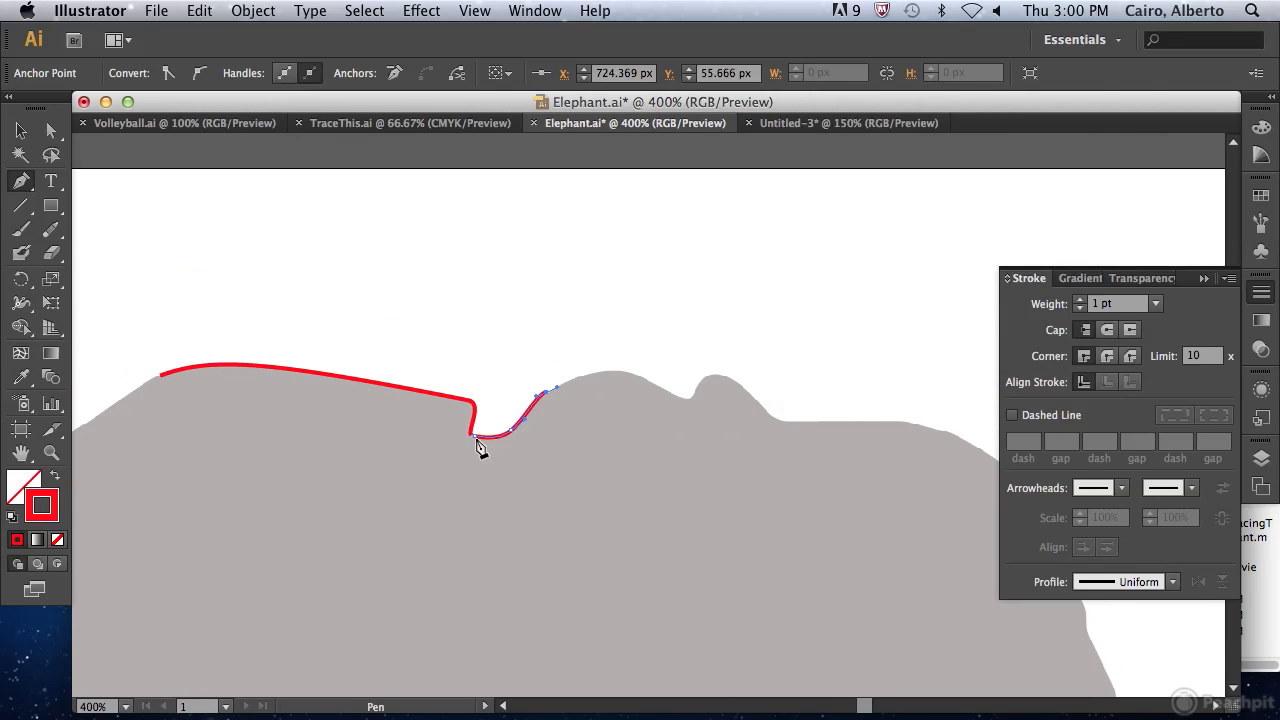
{"action": "key", "text": "super+space"}
{"action": "left_click_drag", "start_coordinate": [455, 378], "coordinate": [471, 409]}
{"action": "key", "text": "space"}
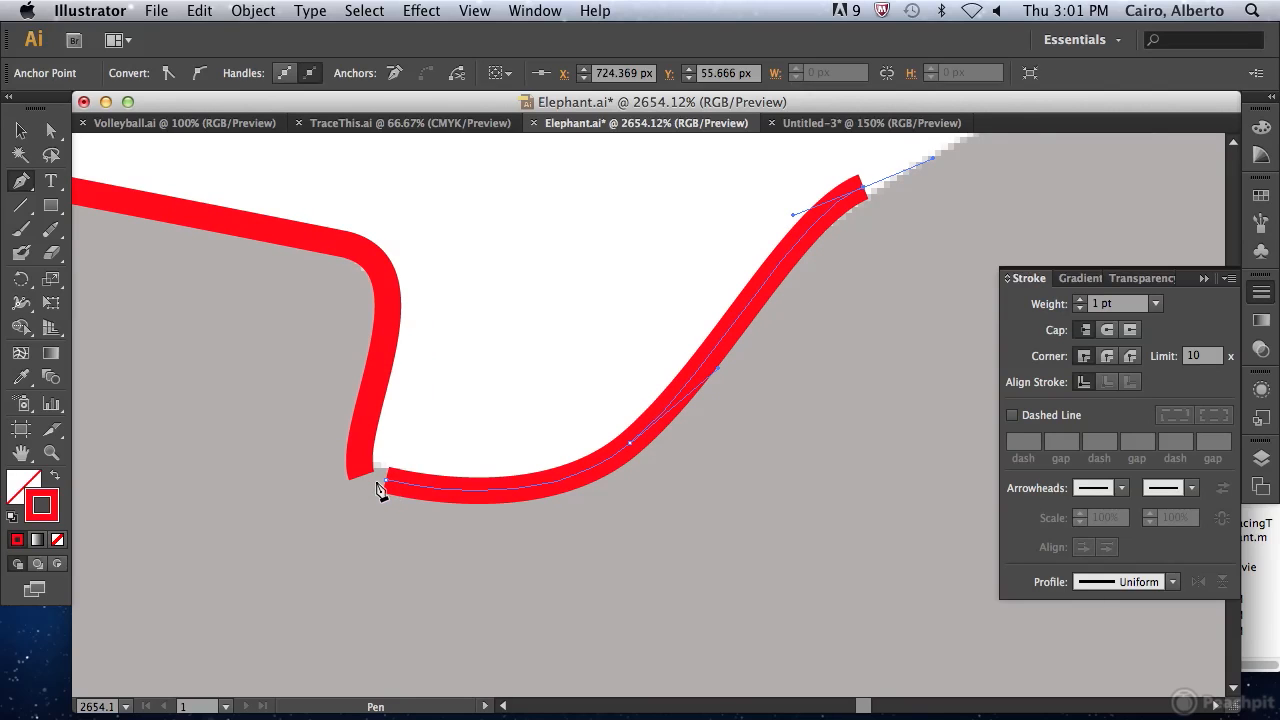
Step: Remove the separate curve and undo the trace back to the anchor at the left ear's corner
{"action": "key", "text": "super+alt+space"}
{"action": "key", "text": "super"}
{"action": "key", "text": "BackSpace"}
{"action": "key", "text": "BackSpace"}
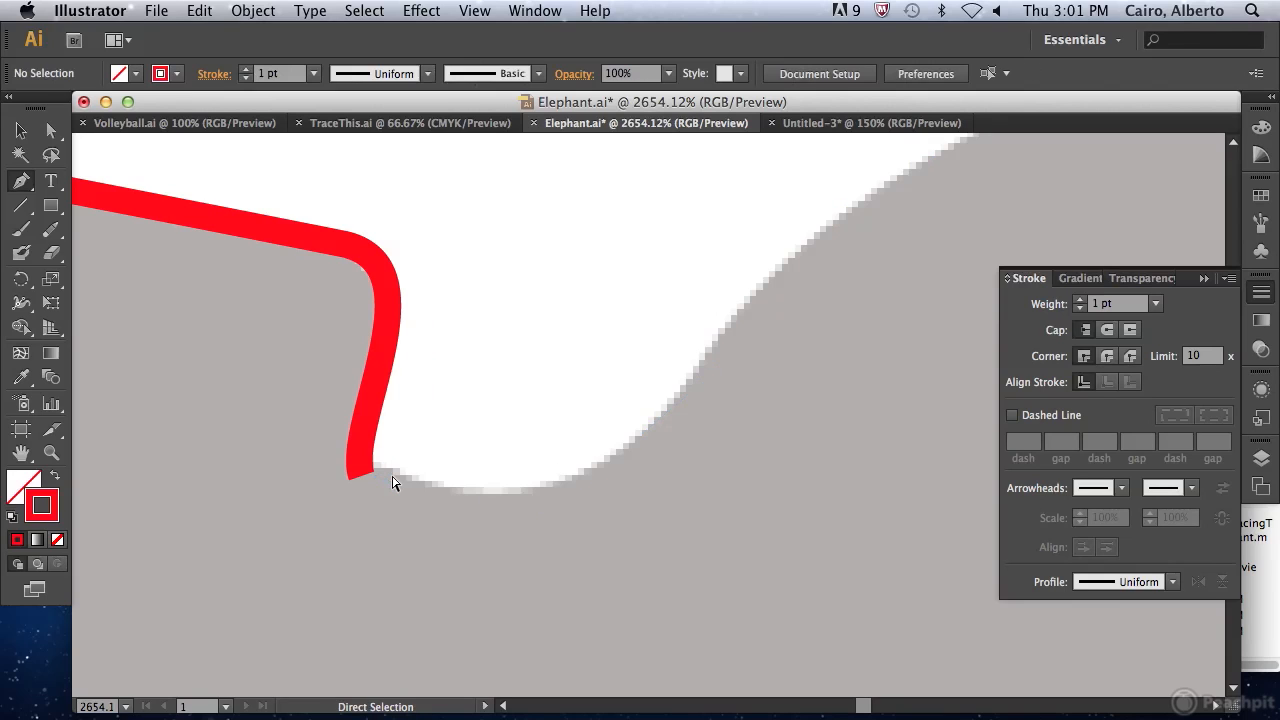
{"action": "key", "text": "super+z"}
{"action": "key", "text": "super+shift+z"}
{"action": "key", "text": "super+z"}
{"action": "key", "text": "super+z"}
{"action": "key", "text": "super+z"}
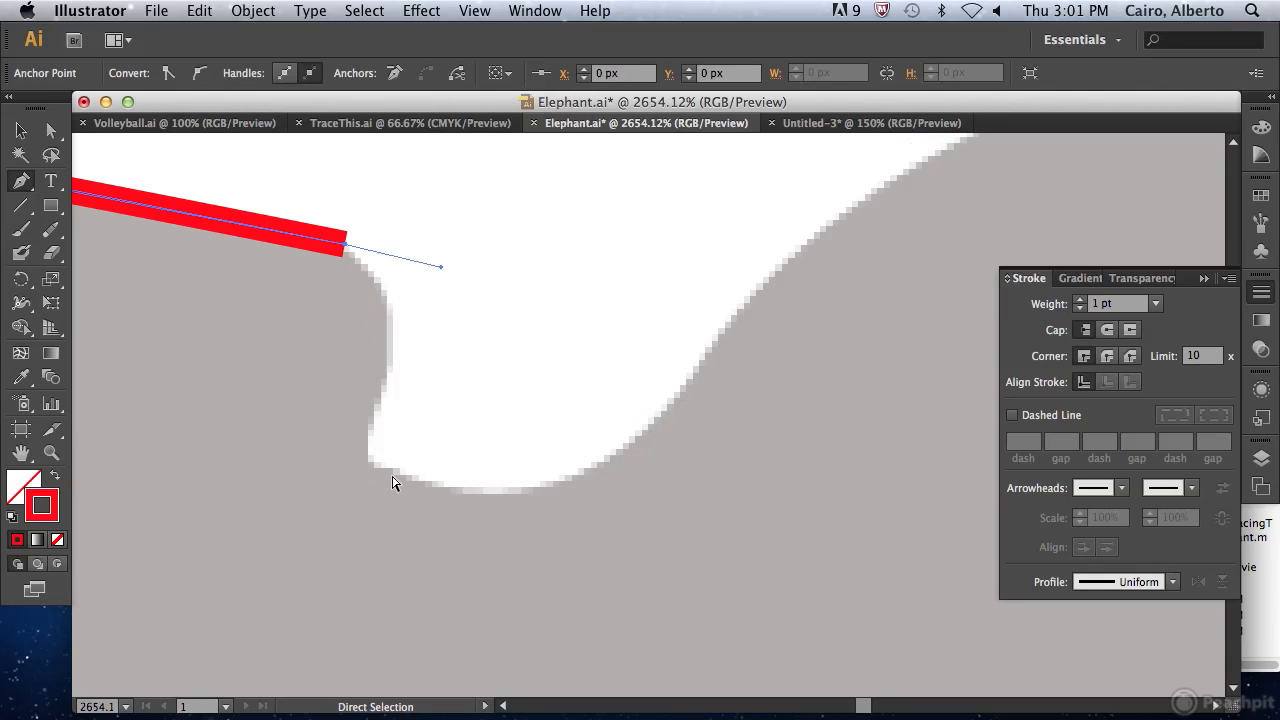
Step: Extend the path to the notch's bottom, redirect the handle there to form a corner, and trace the curve toward the head
{"action": "left_click_drag", "start_coordinate": [365, 459], "coordinate": [369, 488]}
{"action": "key", "text": "super"}
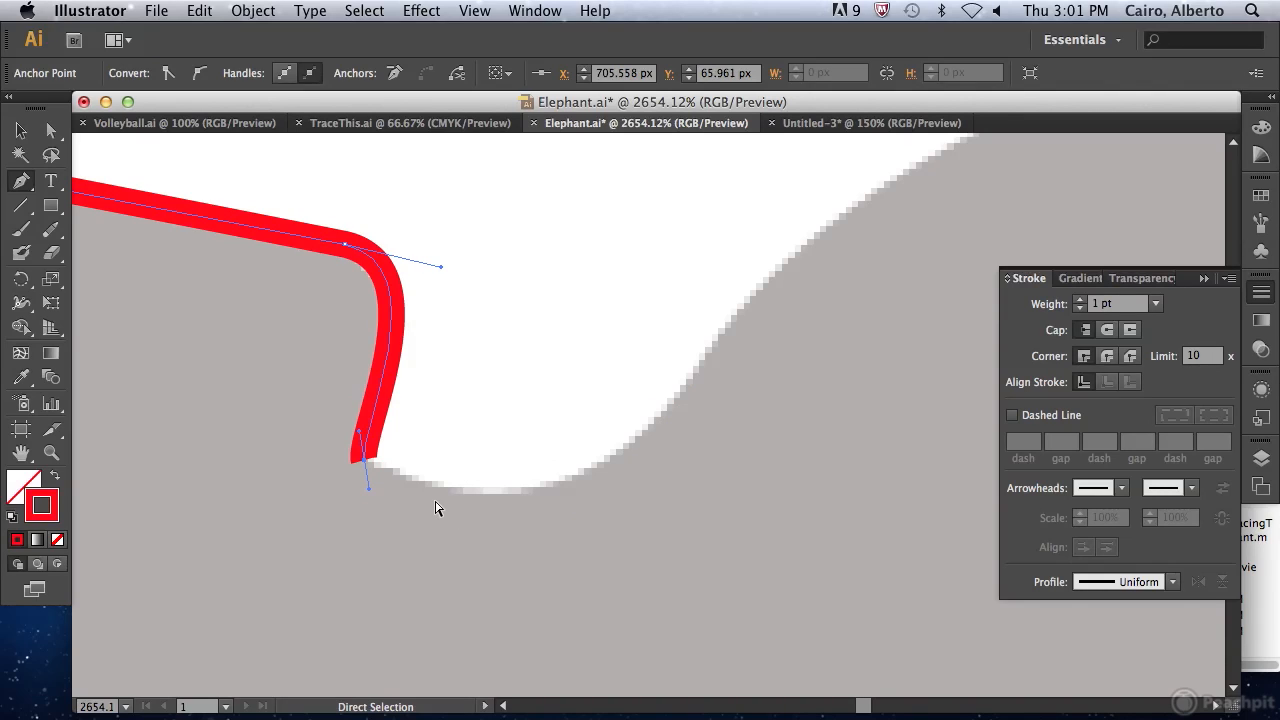
{"action": "key", "text": "alt"}
{"action": "left_click_drag", "start_coordinate": [370, 492], "coordinate": [396, 469]}
{"action": "mouse_move", "coordinate": [669, 401]}
{"action": "left_mouse_down"}
{"action": "mouse_move", "coordinate": [779, 261]}
{"action": "mouse_move", "coordinate": [594, 397]}
{"action": "mouse_move", "coordinate": [635, 406]}
{"action": "mouse_move", "coordinate": [590, 446]}
{"action": "left_mouse_up"}
{"action": "left_click", "coordinate": [667, 448], "text": "alt+super"}
{"action": "key", "text": "super"}
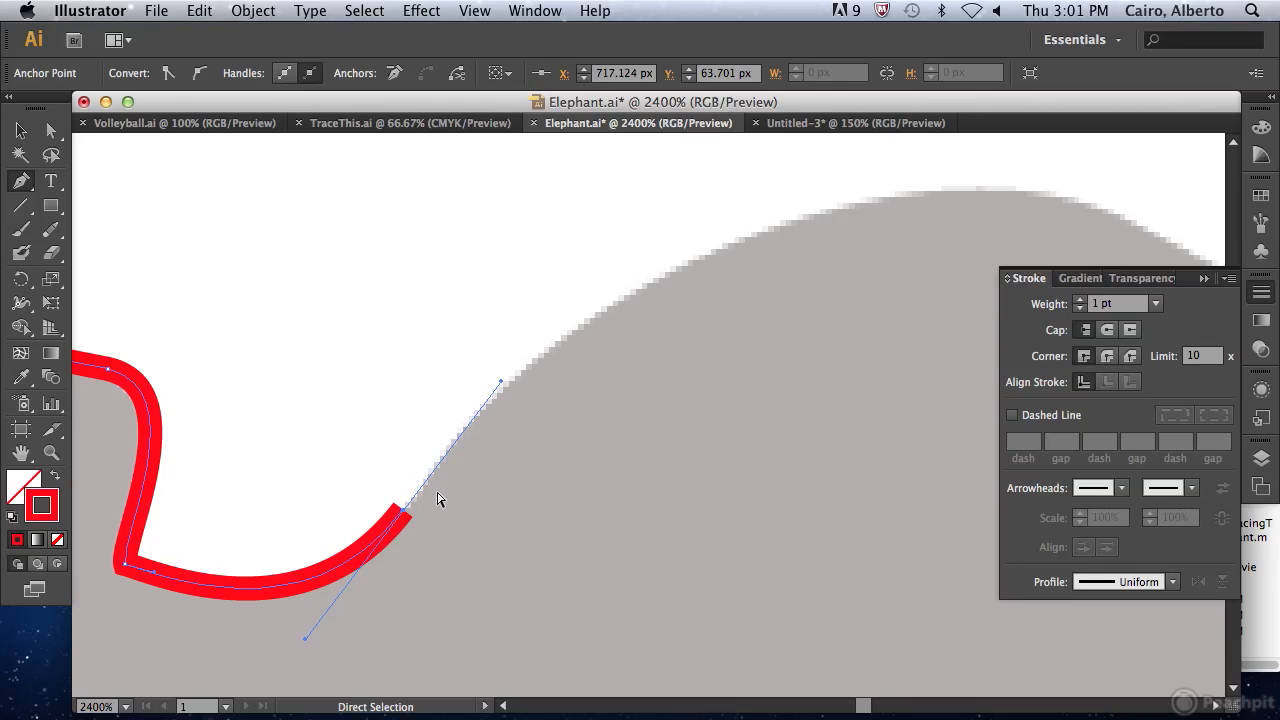
{"action": "key", "text": "alt"}
{"action": "left_click", "coordinate": [506, 394]}
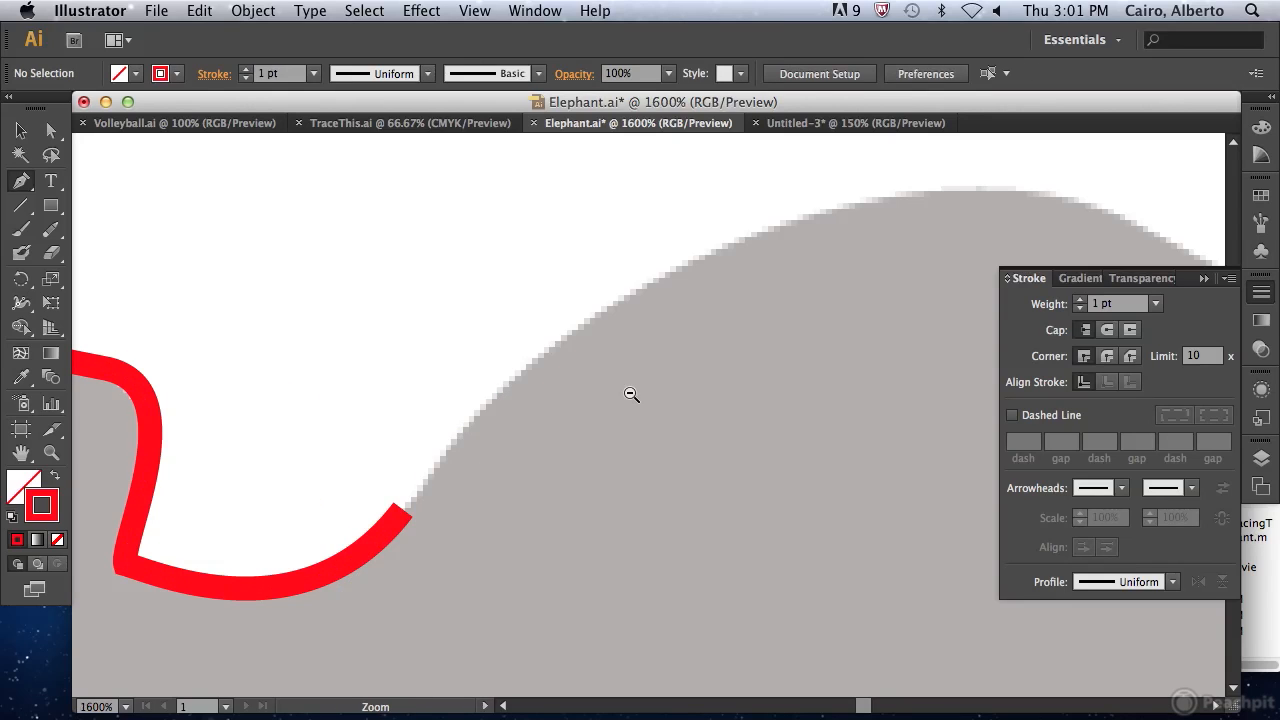
Step: Start a new path beside the open end and trace over the head's hump to the rise of the next bump
{"action": "left_click", "coordinate": [629, 394], "text": "alt+super"}
{"action": "left_click_drag", "start_coordinate": [666, 389], "coordinate": [411, 476]}
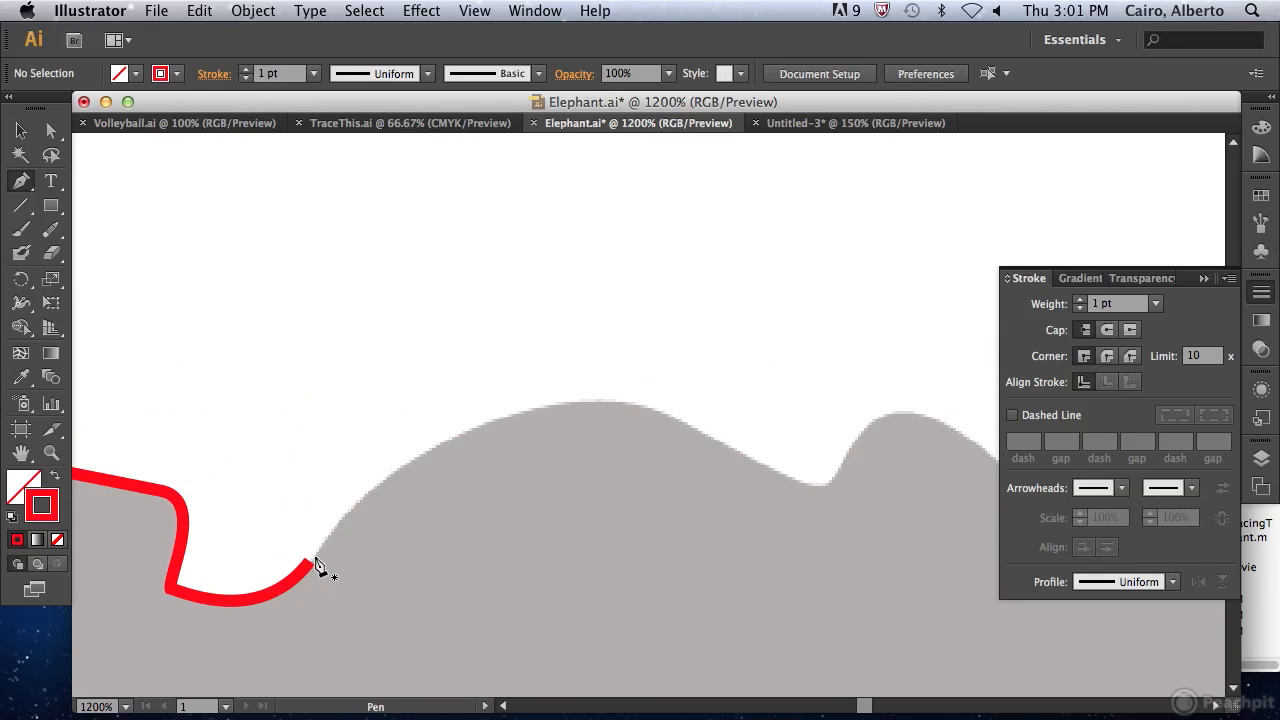
{"action": "left_click_drag", "start_coordinate": [308, 562], "coordinate": [326, 541]}
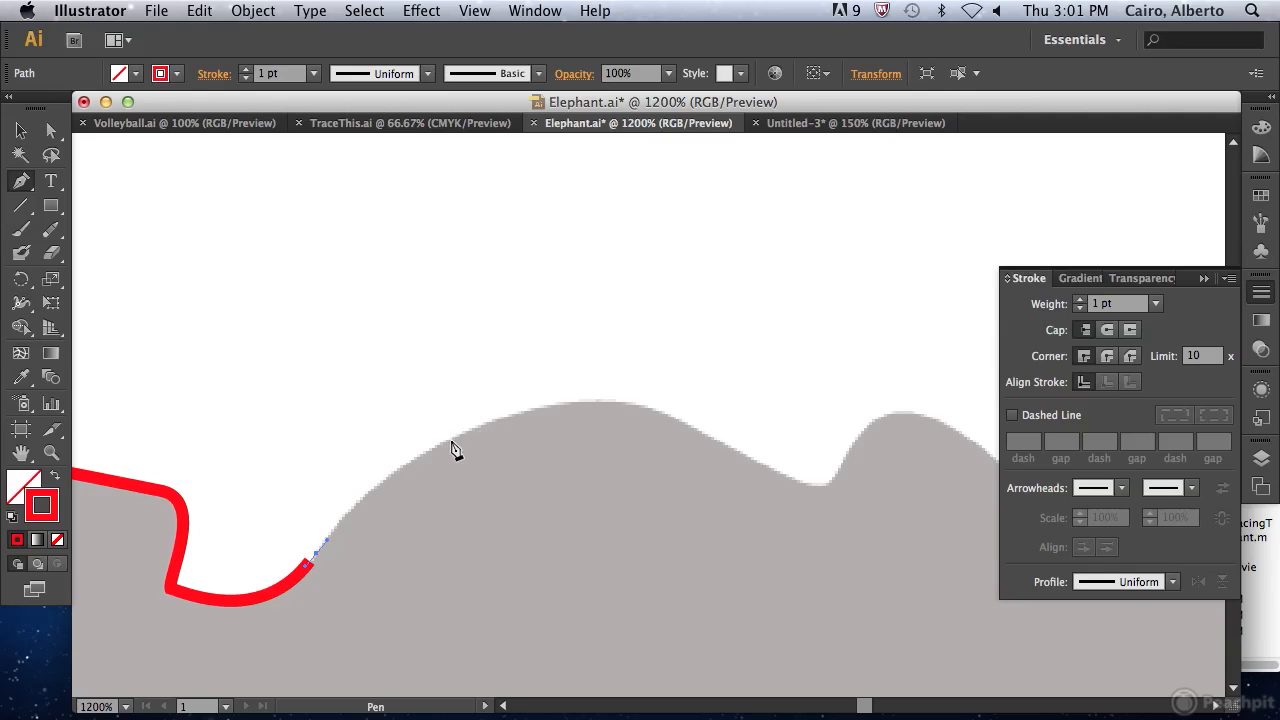
{"action": "left_click_drag", "start_coordinate": [520, 411], "coordinate": [634, 397]}
{"action": "left_click_drag", "start_coordinate": [745, 457], "coordinate": [838, 507]}
{"action": "left_click_drag", "start_coordinate": [858, 435], "coordinate": [888, 387]}
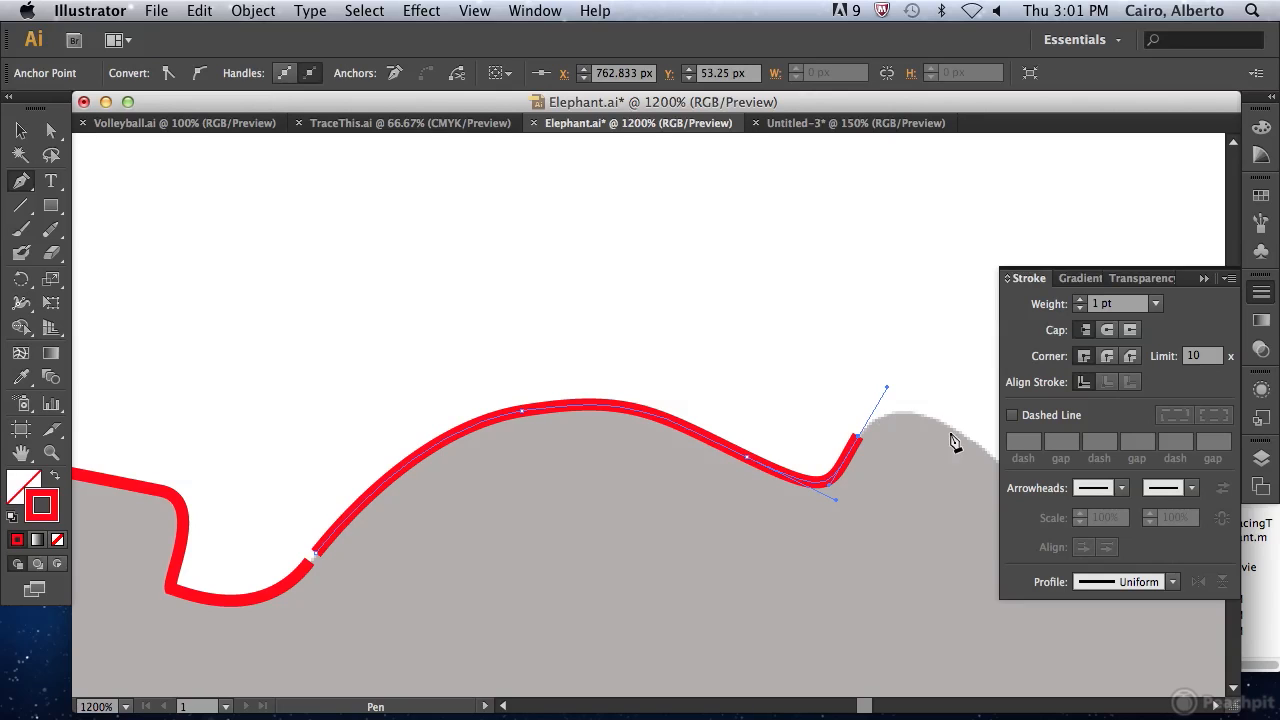
Step: Continue the path over the small bump and along the right ear's top edge to its outer curve
{"action": "left_click", "coordinate": [882, 469], "text": "alt+super"}
{"action": "left_click", "coordinate": [882, 469], "text": "alt+super"}
{"action": "left_click_drag", "start_coordinate": [533, 371], "coordinate": [672, 423]}
{"action": "key", "text": "space"}
{"action": "left_click_drag", "start_coordinate": [851, 446], "coordinate": [668, 364]}
{"action": "left_click_drag", "start_coordinate": [738, 458], "coordinate": [762, 525]}
{"action": "key", "text": "space"}
{"action": "left_click_drag", "start_coordinate": [762, 525], "coordinate": [604, 375]}
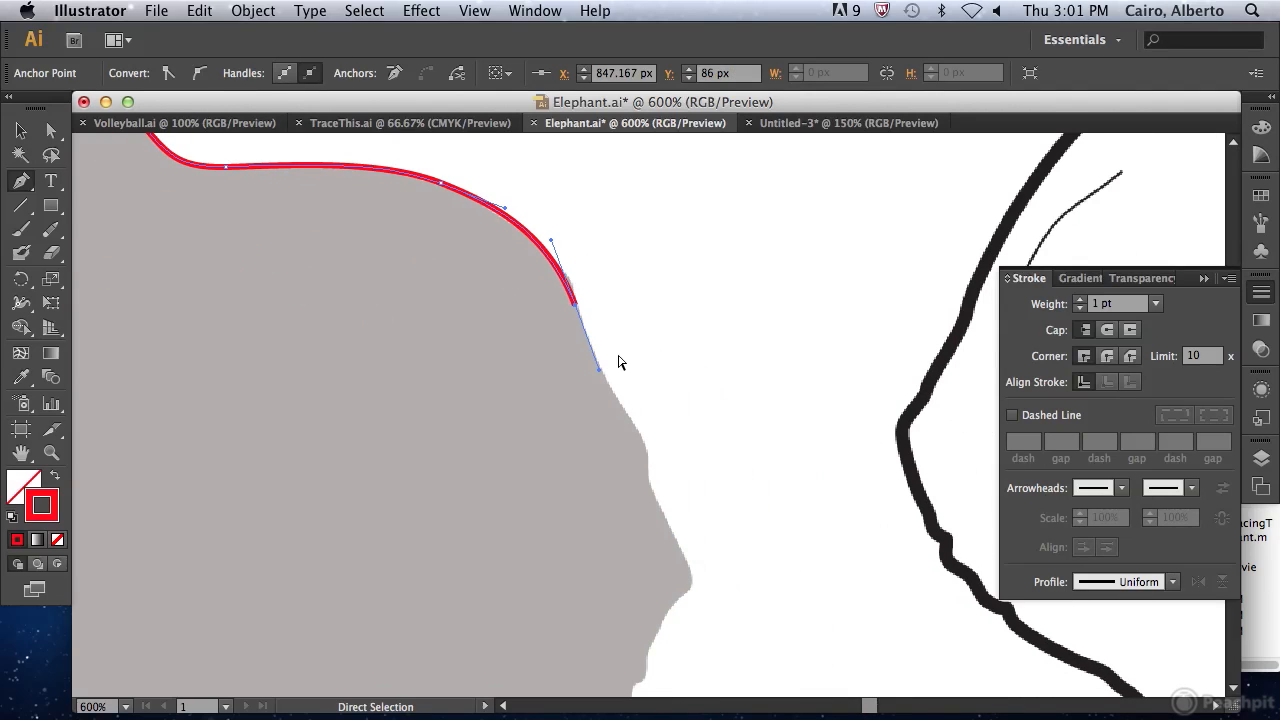
Step: Start a new path just below the open end and trace the right ear's outer edge around its tip toward the body
{"action": "key", "text": "alt"}
{"action": "left_click", "coordinate": [597, 378]}
{"action": "left_click", "coordinate": [577, 311]}
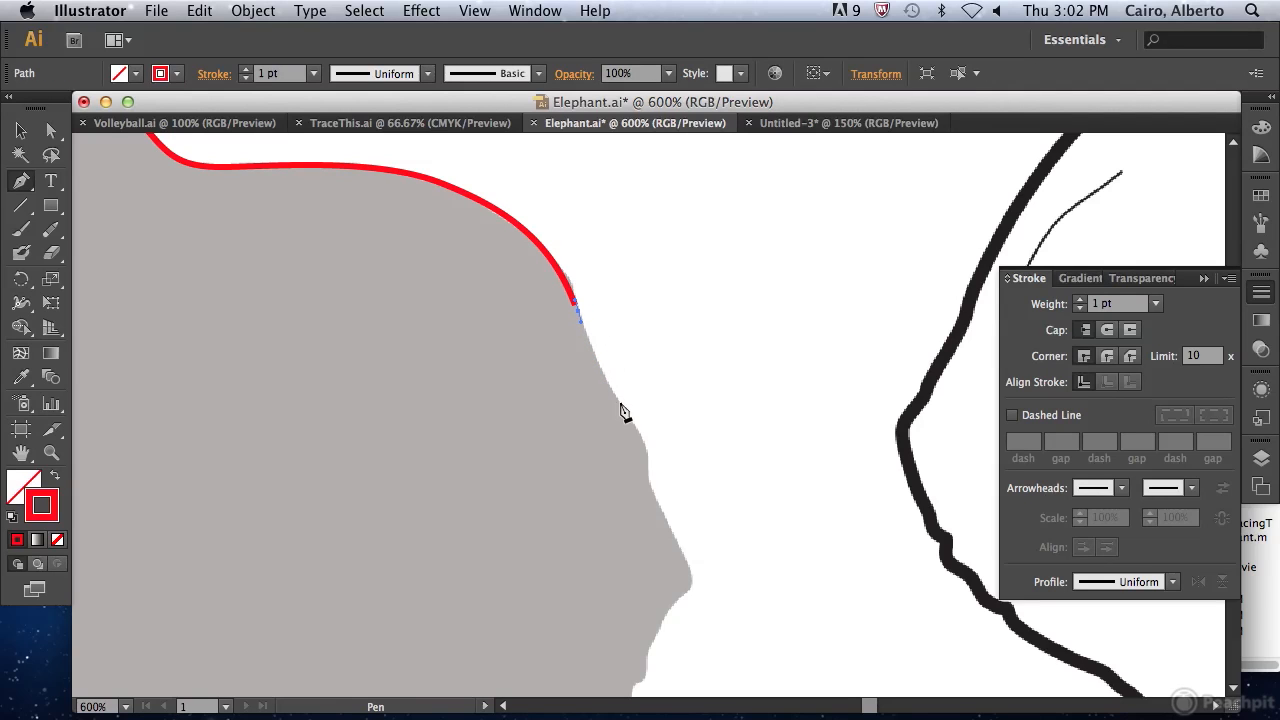
{"action": "left_click_drag", "start_coordinate": [638, 432], "coordinate": [654, 452]}
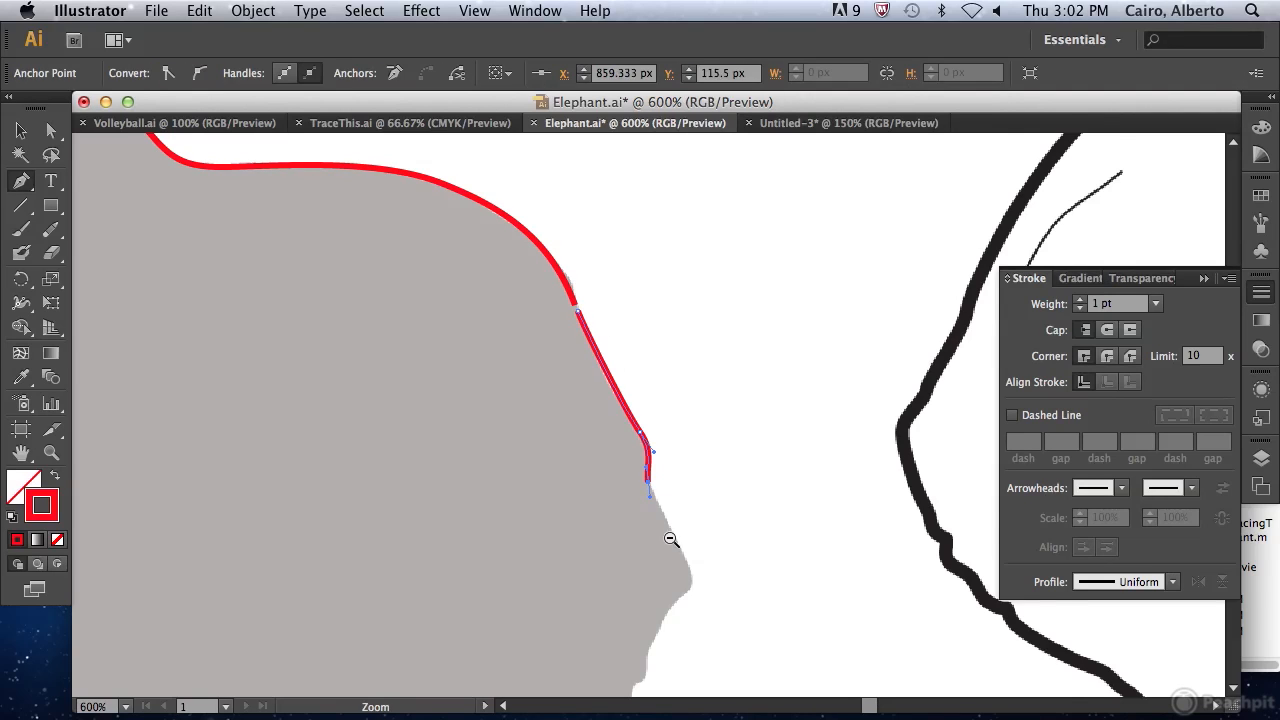
{"action": "key", "text": "super+minus"}
{"action": "key", "text": "super+minus"}
{"action": "left_click_drag", "start_coordinate": [625, 376], "coordinate": [567, 496]}
{"action": "key", "text": "super+minus"}
{"action": "key", "text": "super+minus"}
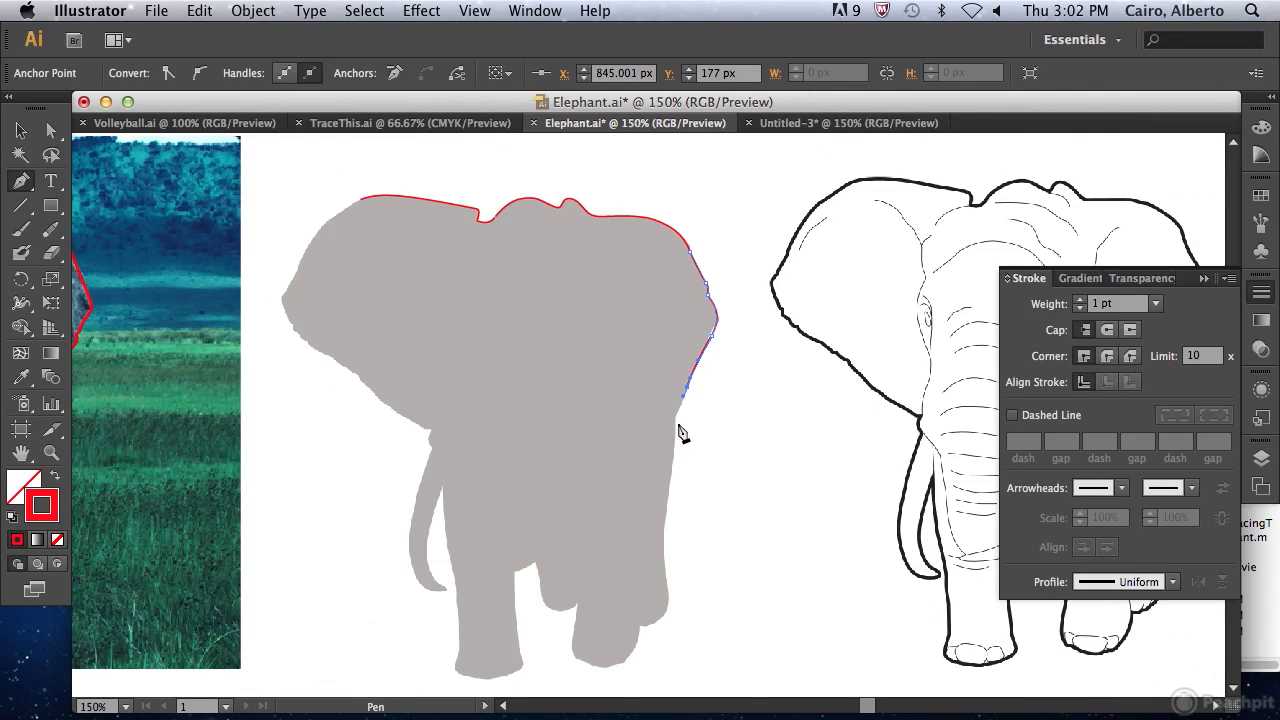
Step: Continue the path down the elephant's right side and around the bottom of the hind foot
{"action": "left_click_drag", "start_coordinate": [674, 427], "coordinate": [674, 445]}
{"action": "left_click_drag", "start_coordinate": [663, 520], "coordinate": [650, 628]}
{"action": "left_click", "coordinate": [641, 629]}
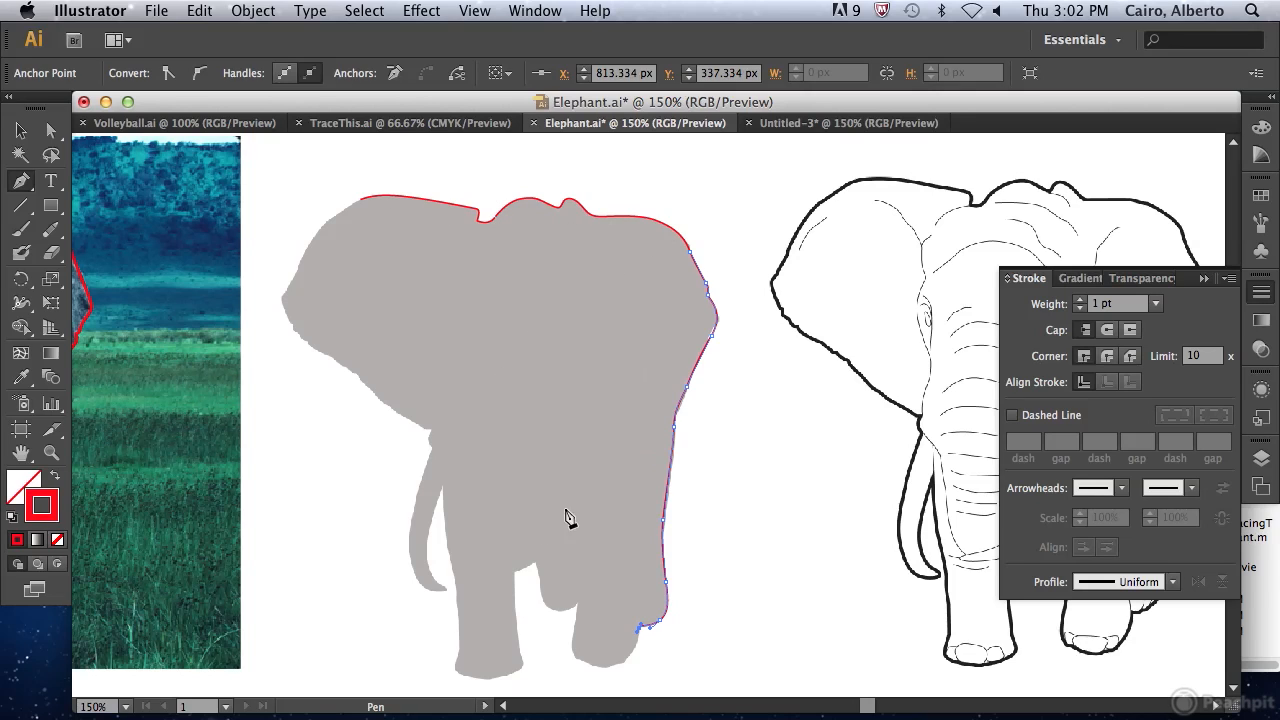
Step: Continue tracing around the remaining feet, up the front leg and around the tusk
{"action": "left_click_drag", "start_coordinate": [604, 670], "coordinate": [575, 669]}
{"action": "left_click_drag", "start_coordinate": [575, 621], "coordinate": [517, 603]}
{"action": "left_click_drag", "start_coordinate": [519, 651], "coordinate": [461, 679]}
{"action": "left_click_drag", "start_coordinate": [459, 628], "coordinate": [461, 592]}
{"action": "left_click_drag", "start_coordinate": [442, 490], "coordinate": [414, 540]}
Step: Trace the left ear's lower edge and outer curve up to just beside the first path's start, and deselect the path
{"action": "left_click_drag", "start_coordinate": [431, 448], "coordinate": [340, 362]}
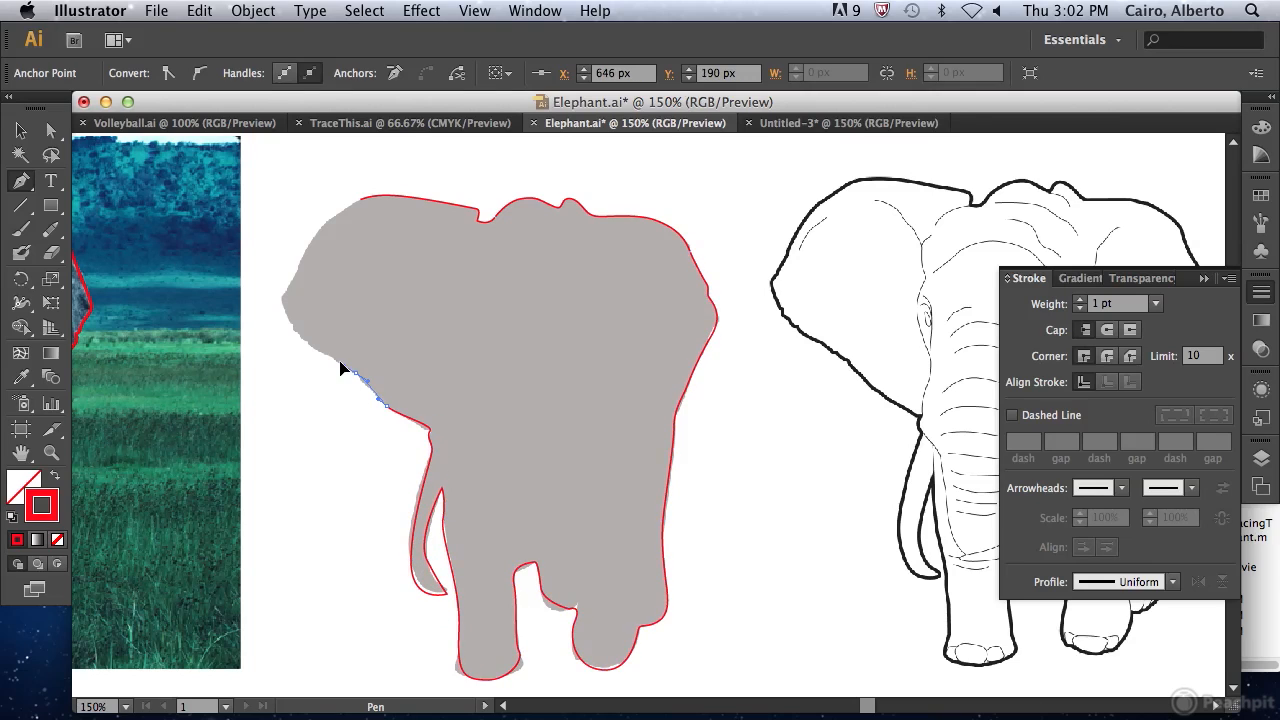
{"action": "left_click_drag", "start_coordinate": [291, 325], "coordinate": [286, 294]}
{"action": "left_click_drag", "start_coordinate": [312, 236], "coordinate": [358, 204]}
{"action": "left_click", "coordinate": [356, 202]}
{"action": "key", "text": "super+space"}
{"action": "left_click", "coordinate": [51, 130]}
{"action": "left_click", "coordinate": [440, 188]}
Step: Select all traced path pieces over the silhouette, fill them with olive green (86A200) and deselect them
{"action": "key", "text": "super+space"}
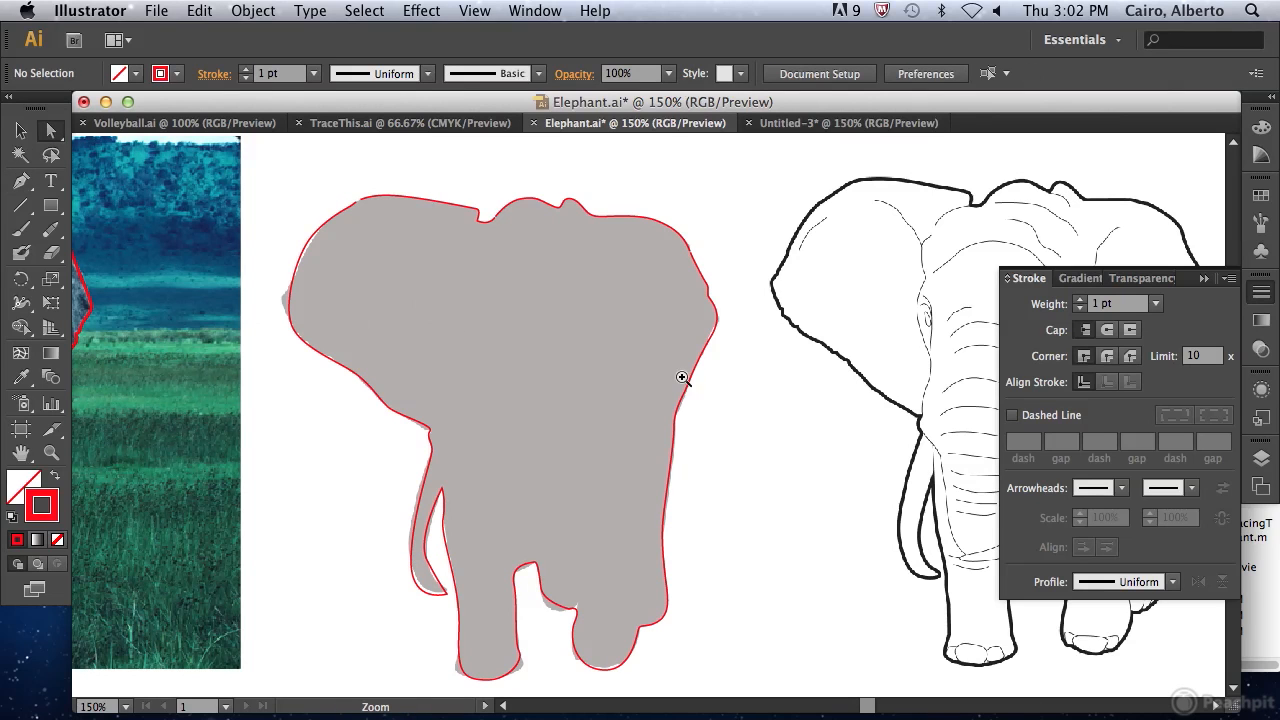
{"action": "left_click", "coordinate": [608, 386], "text": "alt+super"}
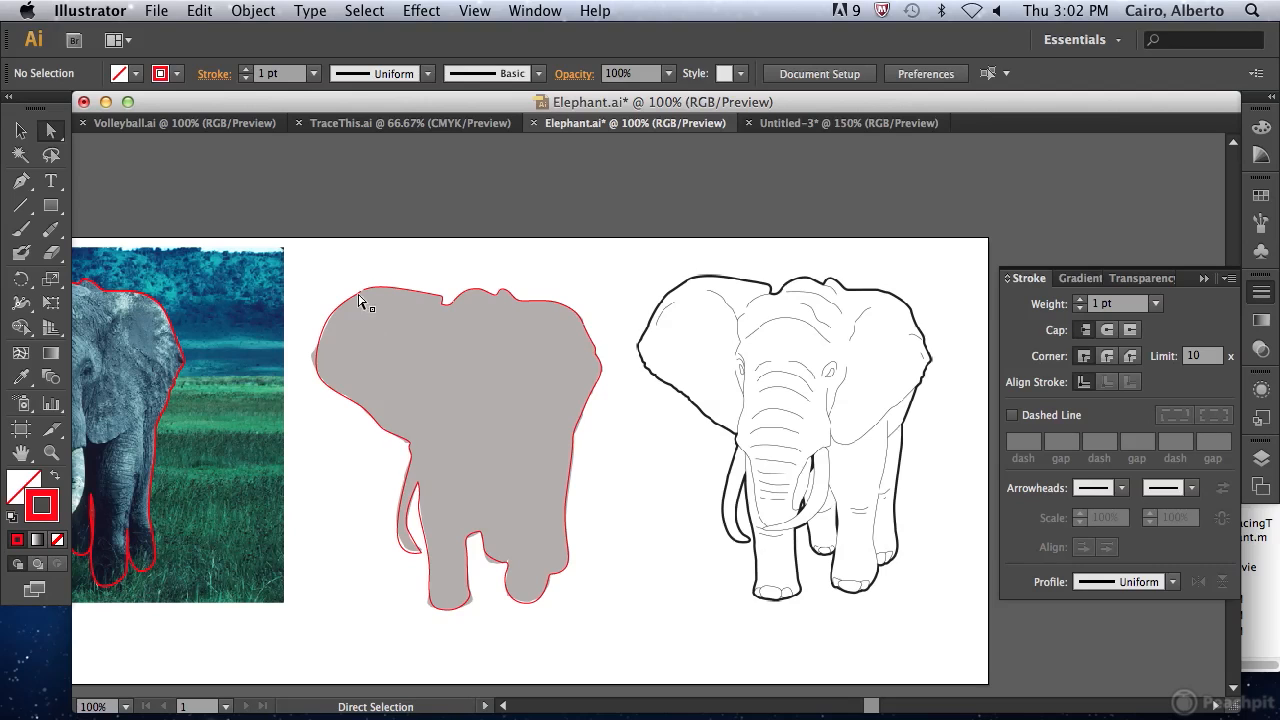
{"action": "left_click_drag", "start_coordinate": [329, 267], "coordinate": [620, 618]}
{"action": "left_click", "coordinate": [22, 487]}
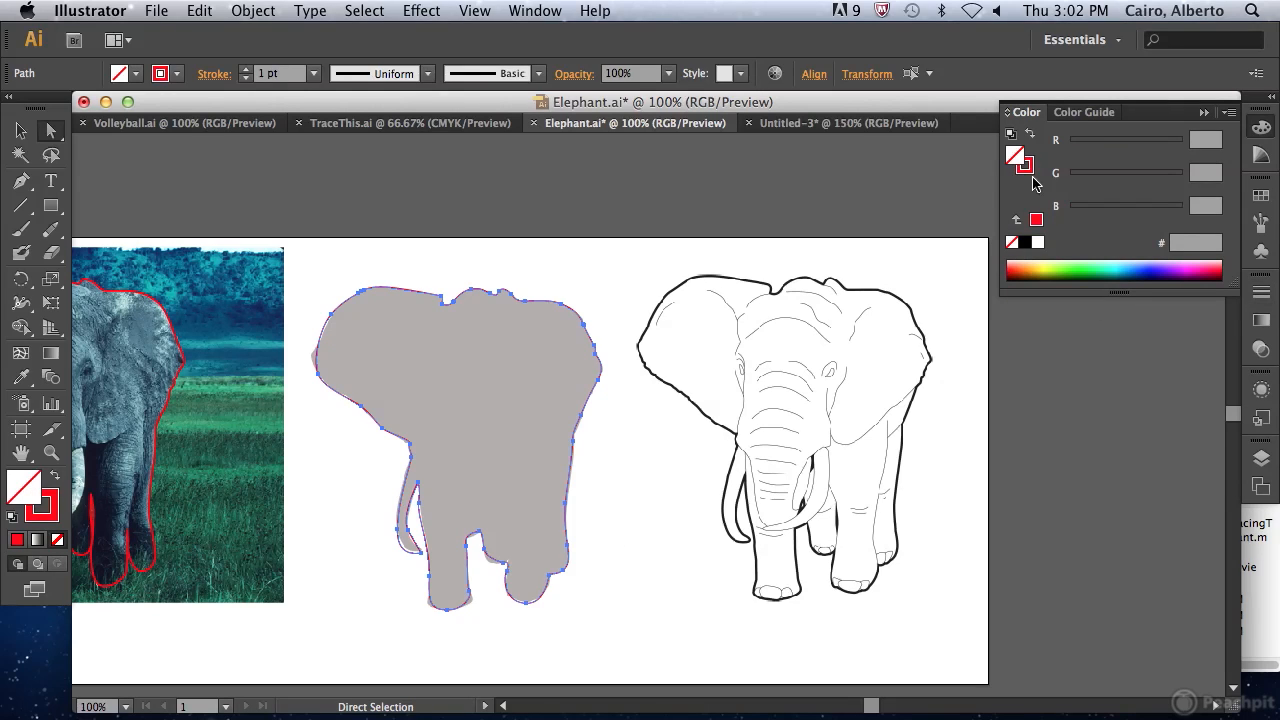
{"action": "left_click", "coordinate": [1045, 266]}
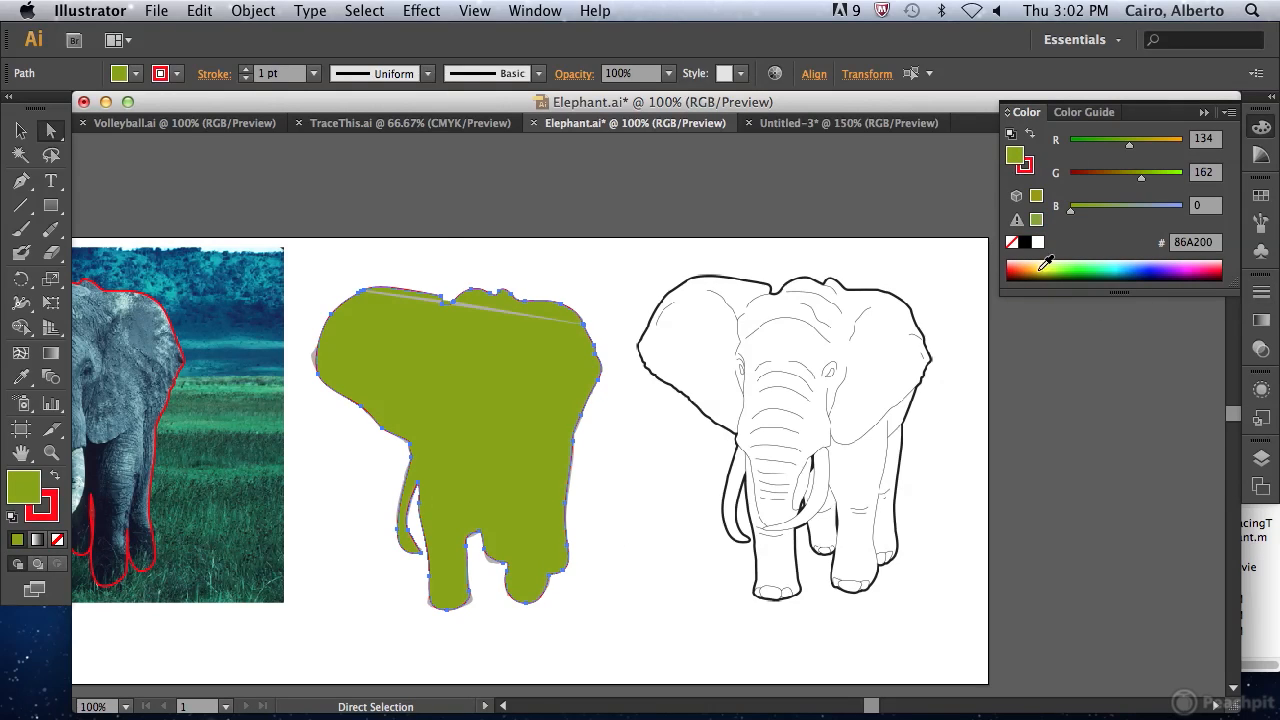
{"action": "left_click", "coordinate": [447, 261]}
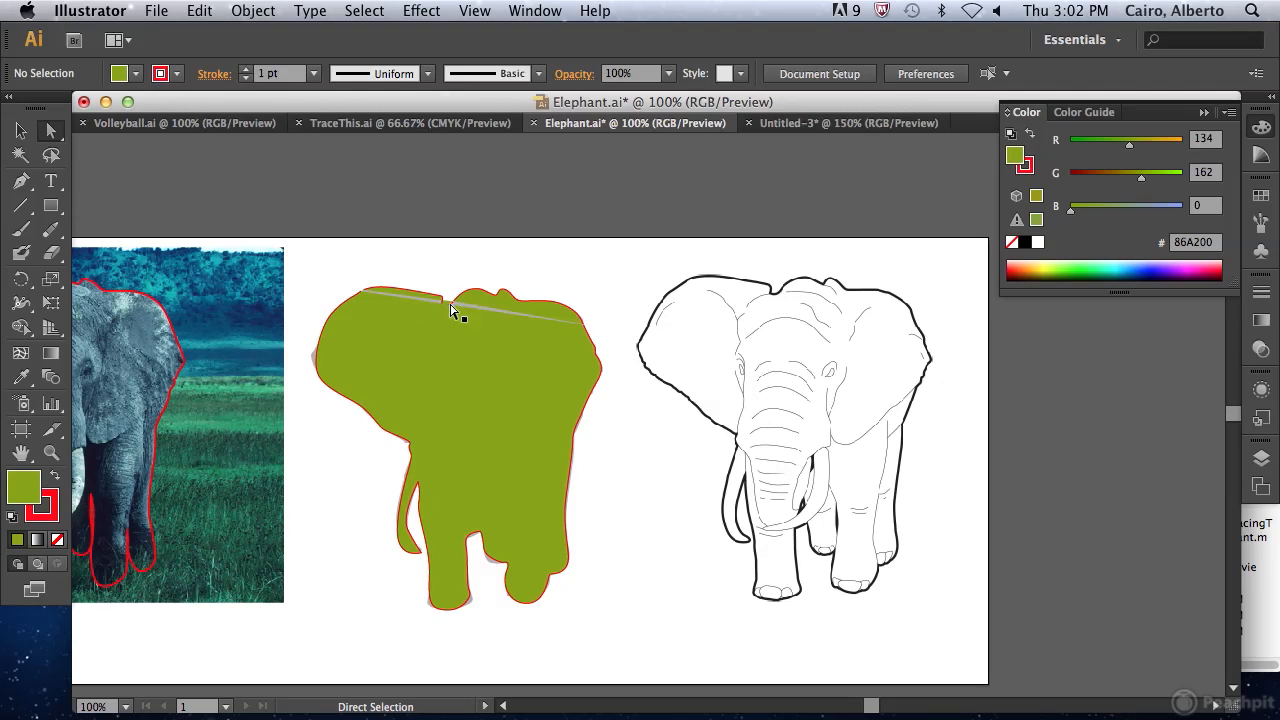
Step: Move the left ear's top, the head and right ear, and the body pieces apart to expose them as separate paths
{"action": "key", "text": "super+space"}
{"action": "left_click_drag", "start_coordinate": [339, 265], "coordinate": [742, 514]}
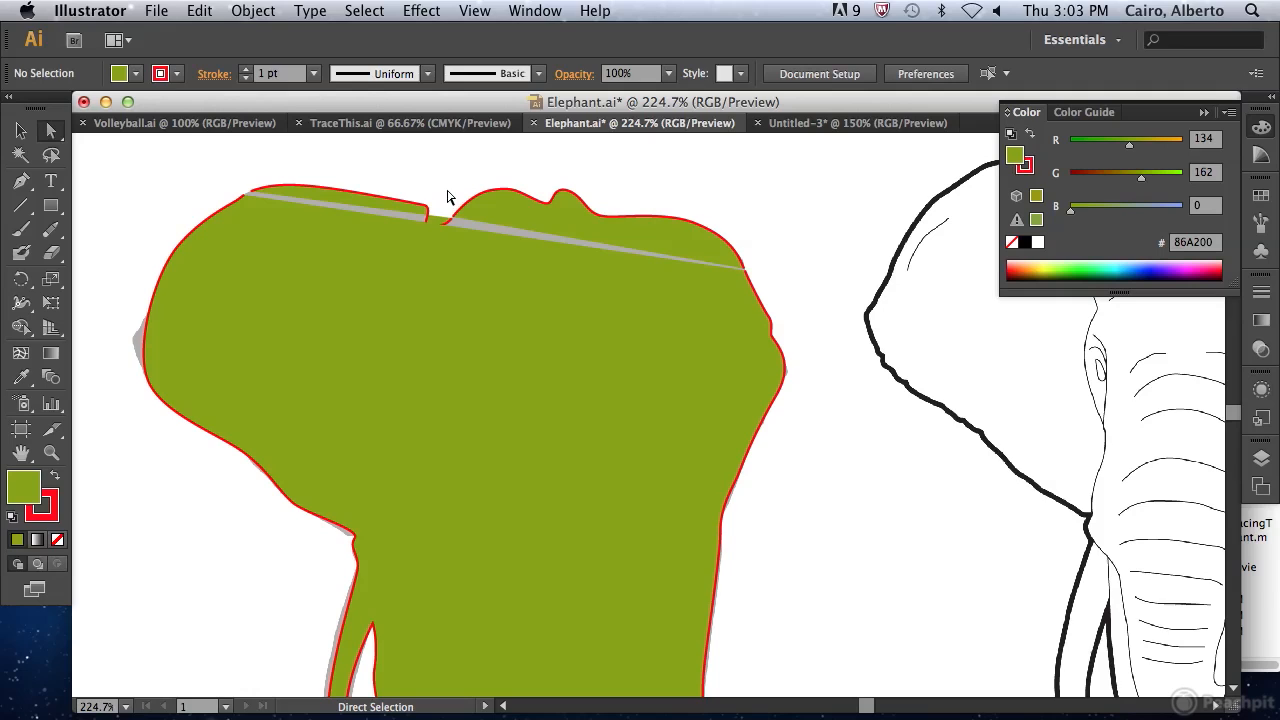
{"action": "left_click_drag", "start_coordinate": [422, 214], "coordinate": [394, 172]}
{"action": "left_click_drag", "start_coordinate": [484, 205], "coordinate": [568, 163]}
{"action": "left_click_drag", "start_coordinate": [610, 335], "coordinate": [581, 411]}
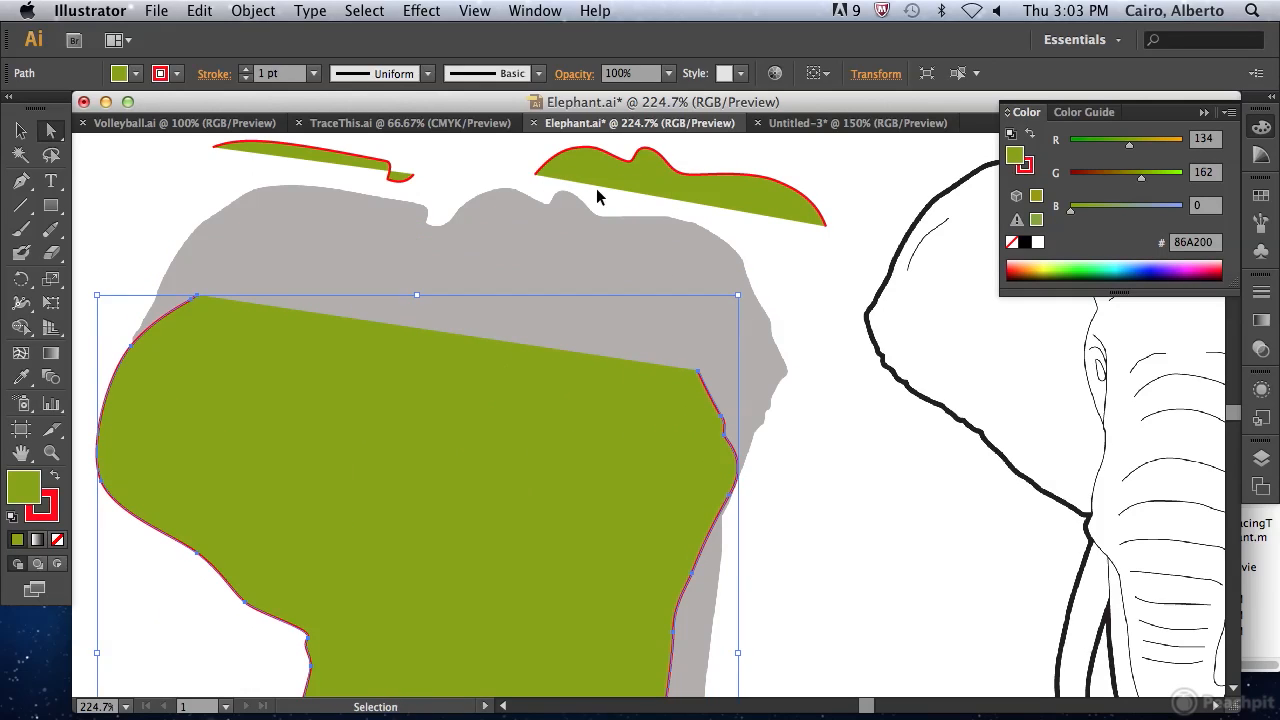
Step: Undo the moves of the three path pieces and deselect them
{"action": "key", "text": "super+z"}
{"action": "key", "text": "super+z"}
{"action": "key", "text": "super+z"}
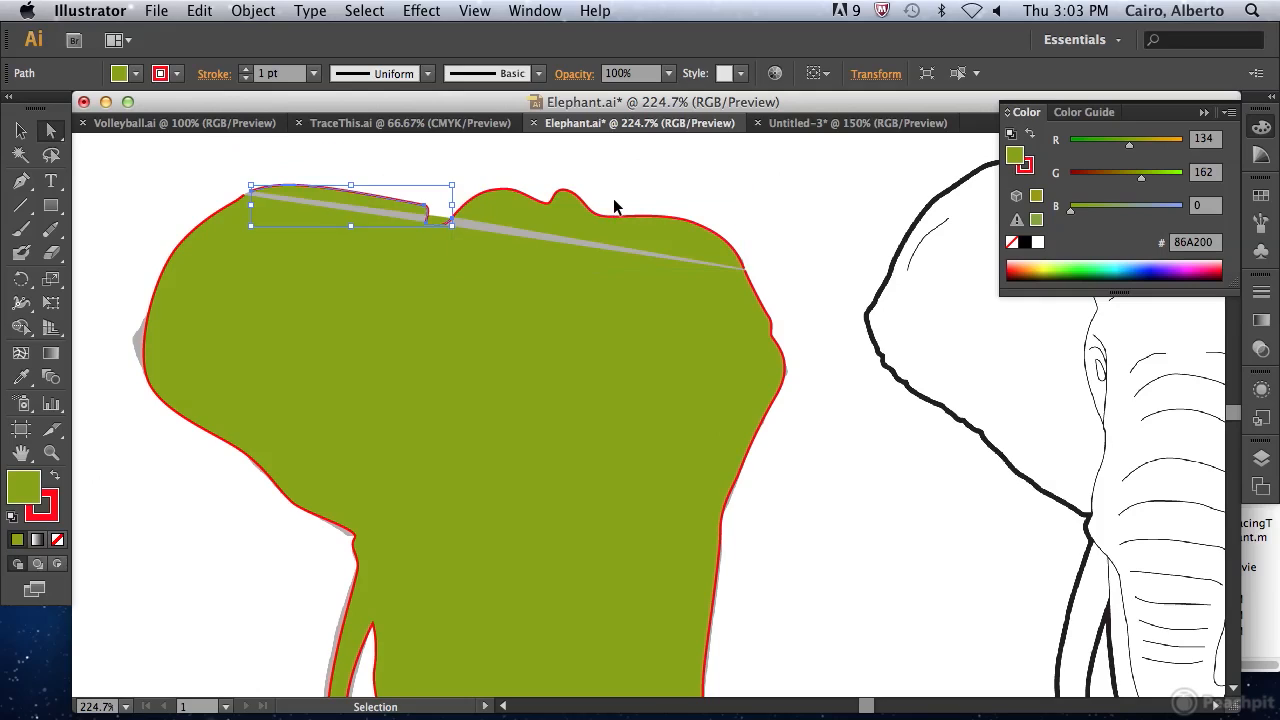
{"action": "left_click", "coordinate": [457, 190]}
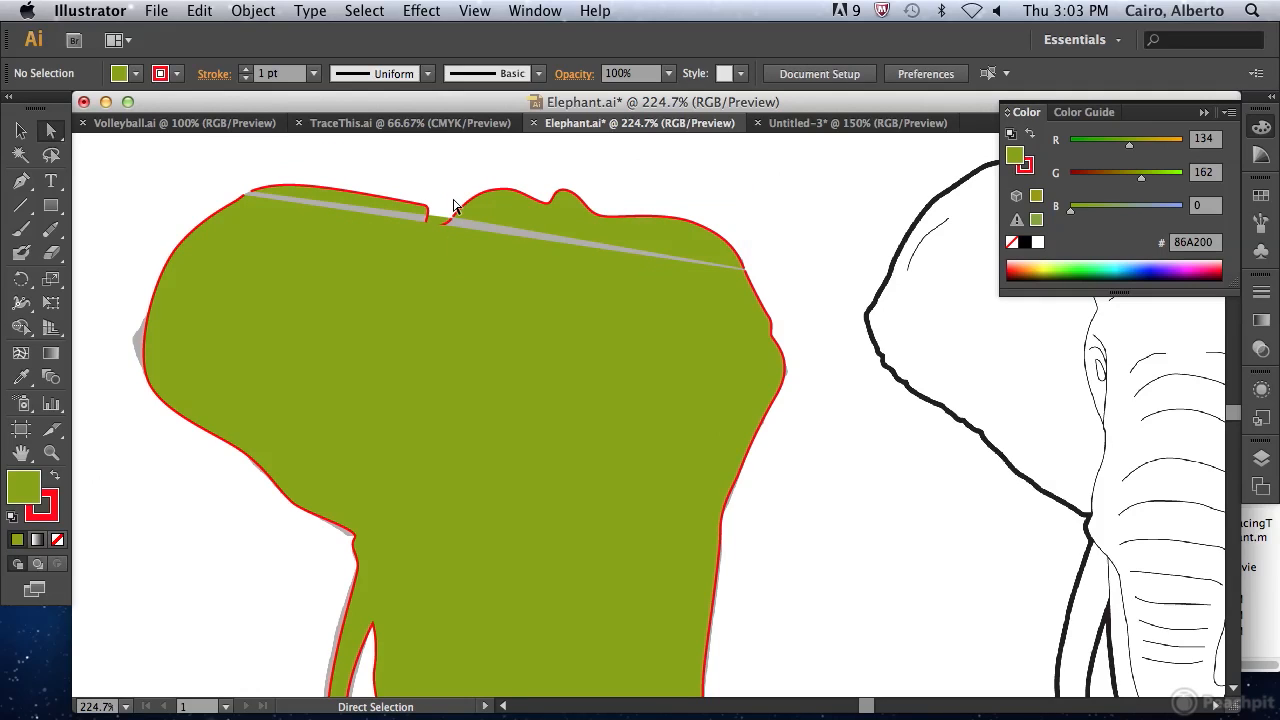
Step: Select the two open endpoints at the top of the left ear and connect them with Join
{"action": "key", "text": "super+space"}
{"action": "left_click_drag", "start_coordinate": [229, 171], "coordinate": [434, 251]}
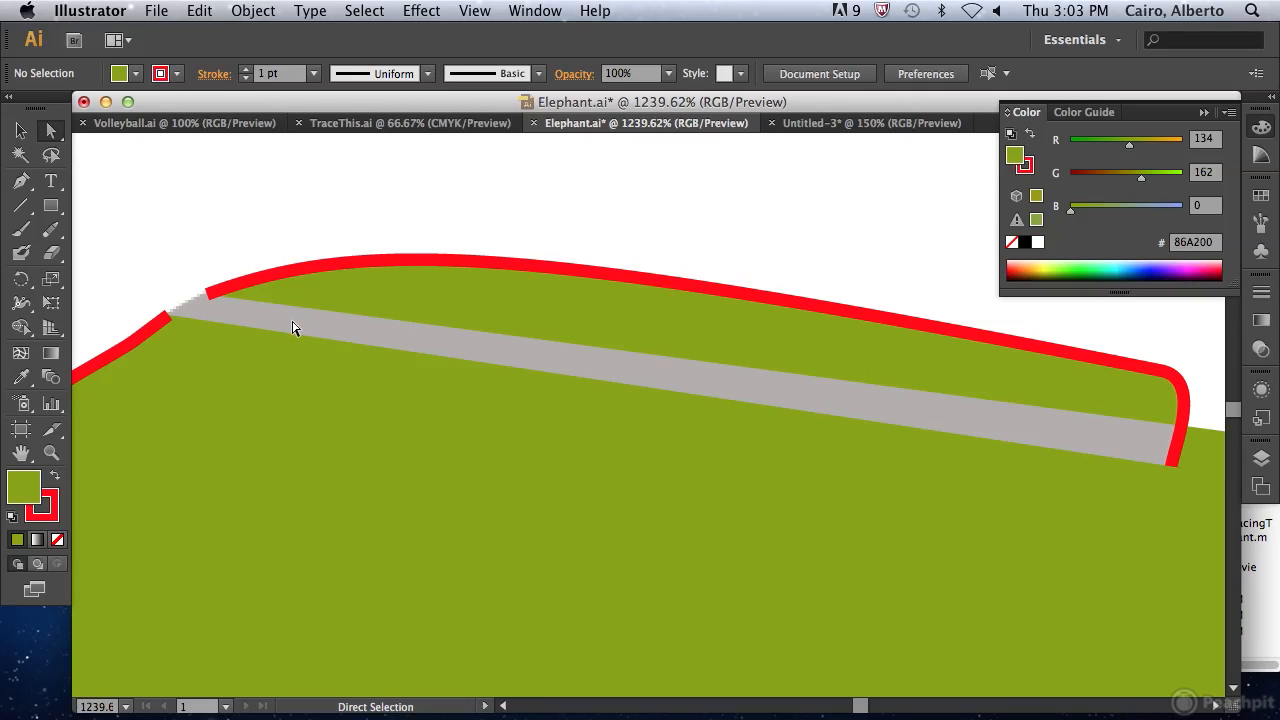
{"action": "left_click_drag", "start_coordinate": [234, 310], "coordinate": [363, 234]}
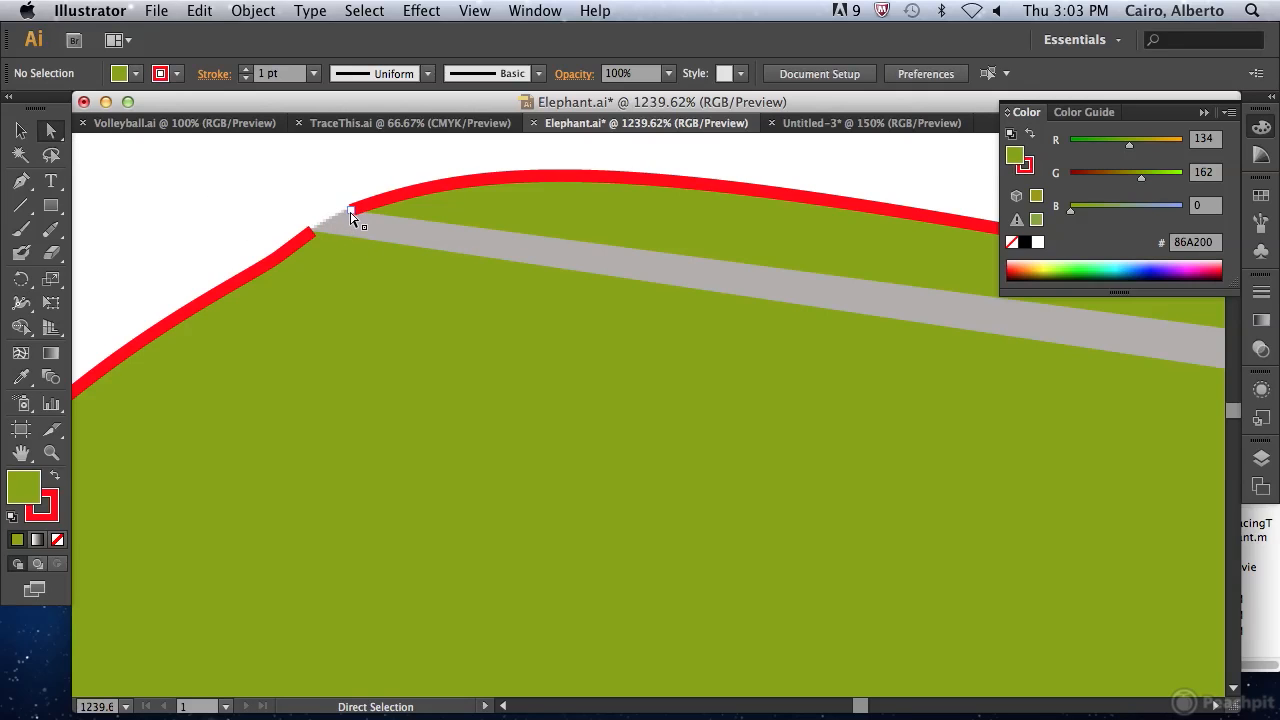
{"action": "left_click", "coordinate": [350, 214]}
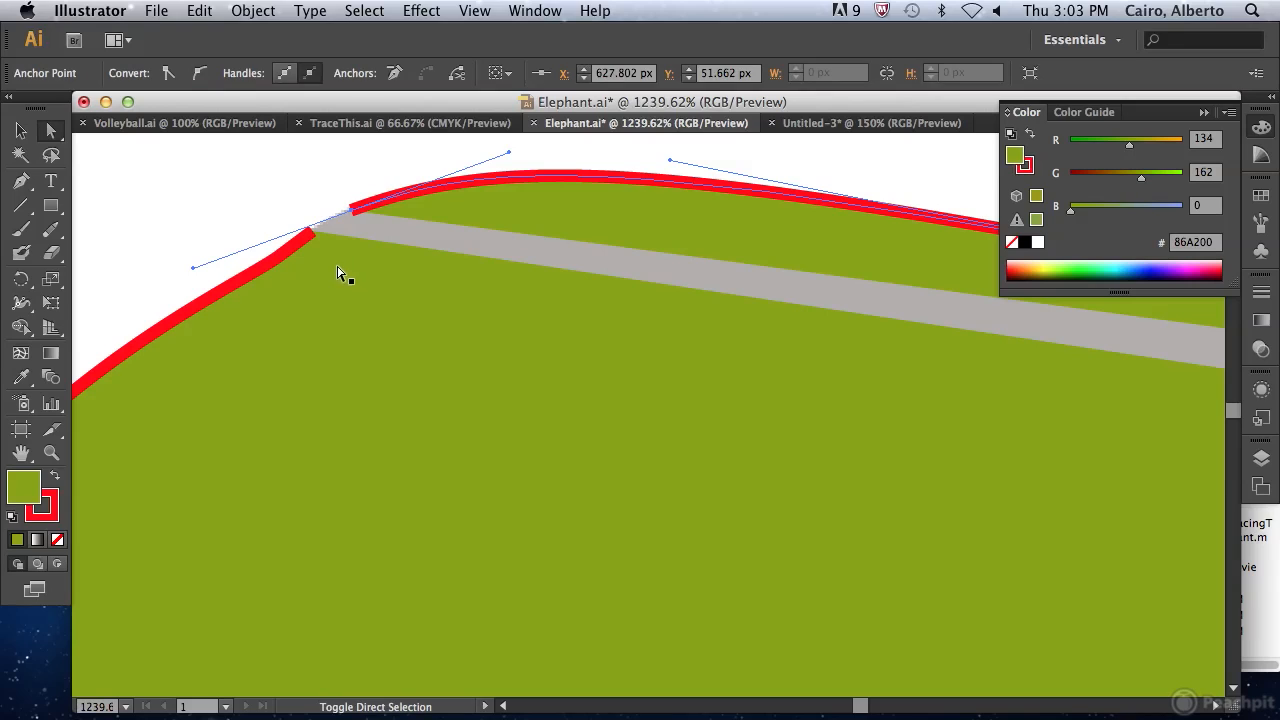
{"action": "left_click", "coordinate": [314, 233], "text": "shift"}
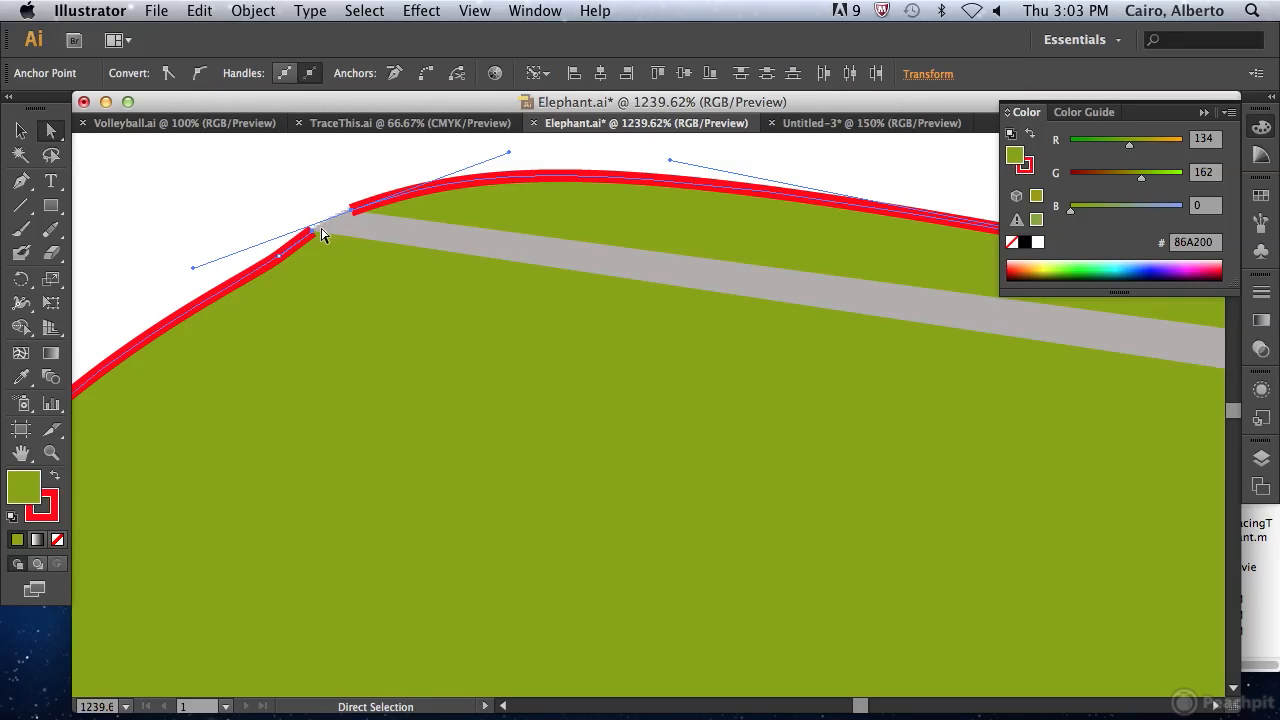
{"action": "key", "text": "super"}
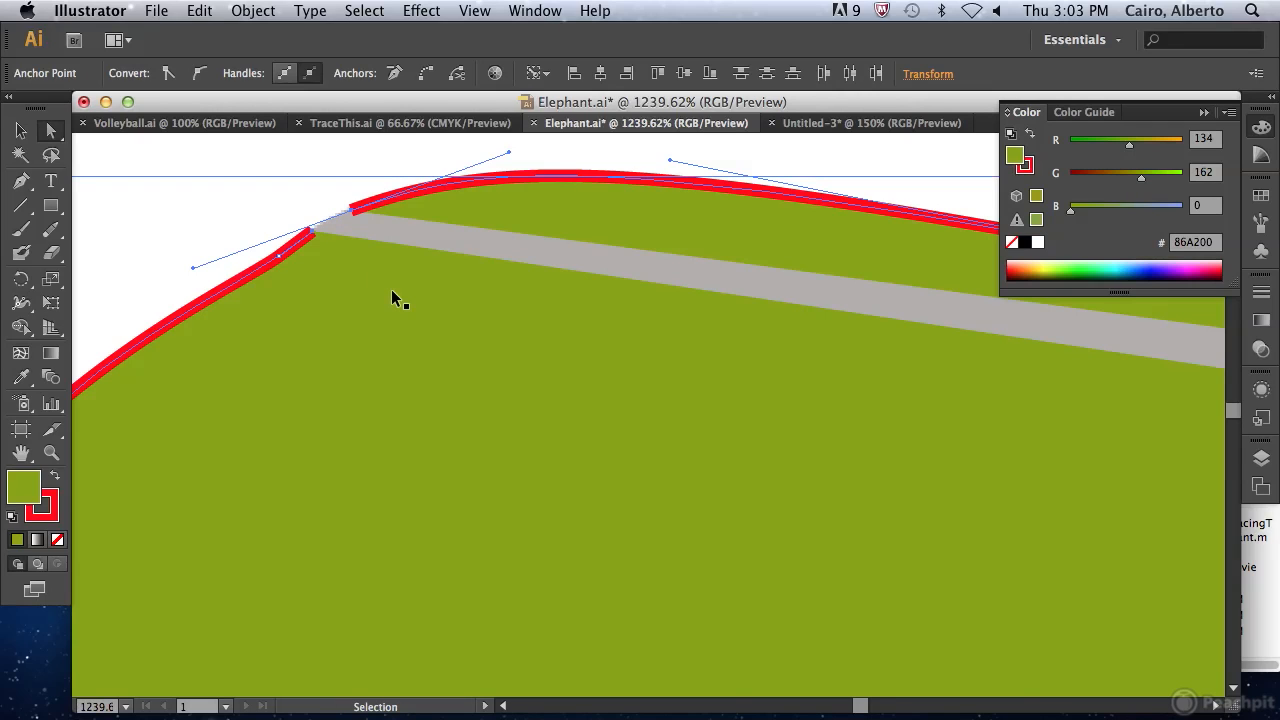
{"action": "key", "text": "super+k"}
{"action": "left_click", "coordinate": [815, 668]}
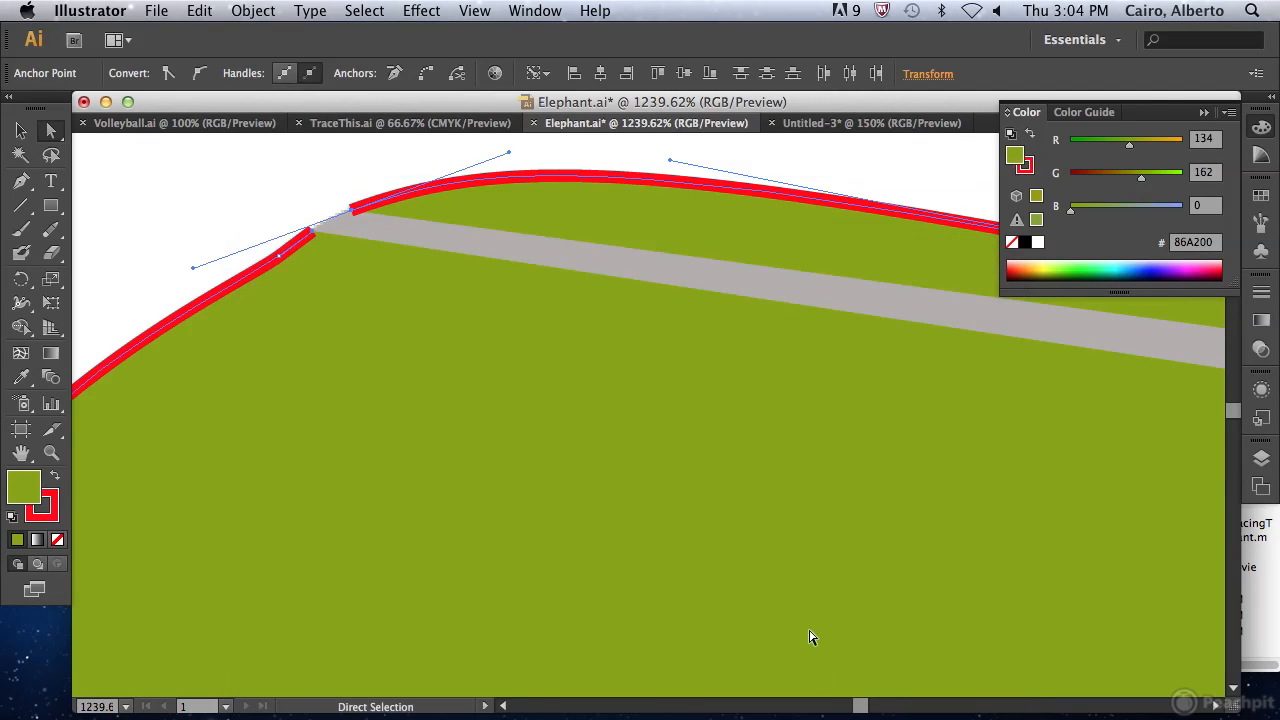
{"action": "key", "text": "super"}
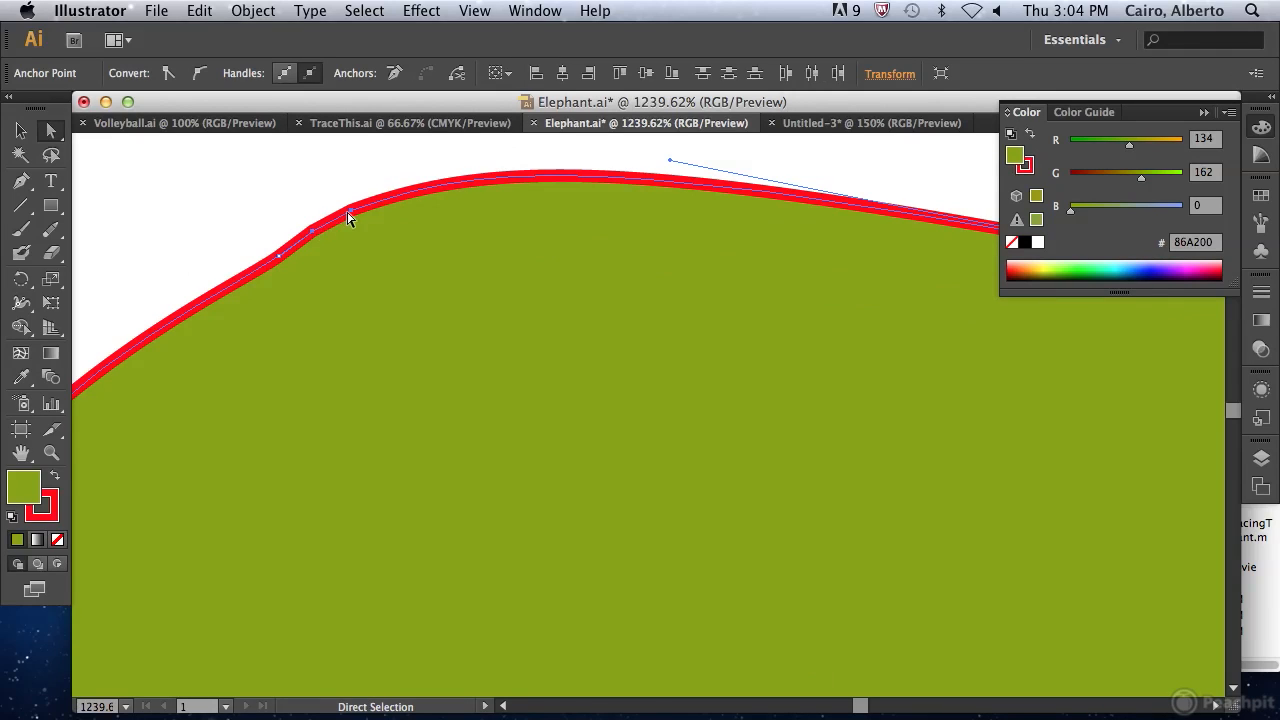
Step: Select the two open endpoints between the notch and the head's hump and connect them with Join
{"action": "key", "text": "space"}
{"action": "left_click_drag", "start_coordinate": [944, 272], "coordinate": [382, 307]}
{"action": "left_click_drag", "start_coordinate": [721, 316], "coordinate": [433, 293]}
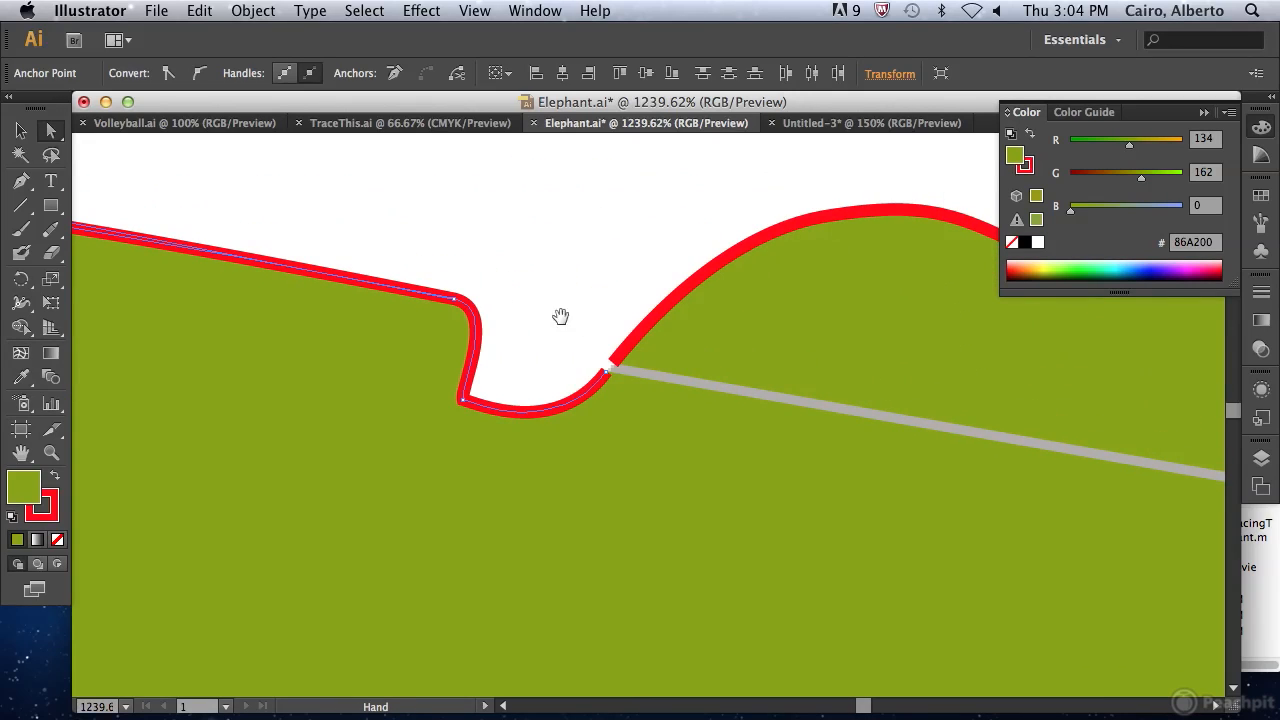
{"action": "left_click_drag", "start_coordinate": [563, 314], "coordinate": [452, 295]}
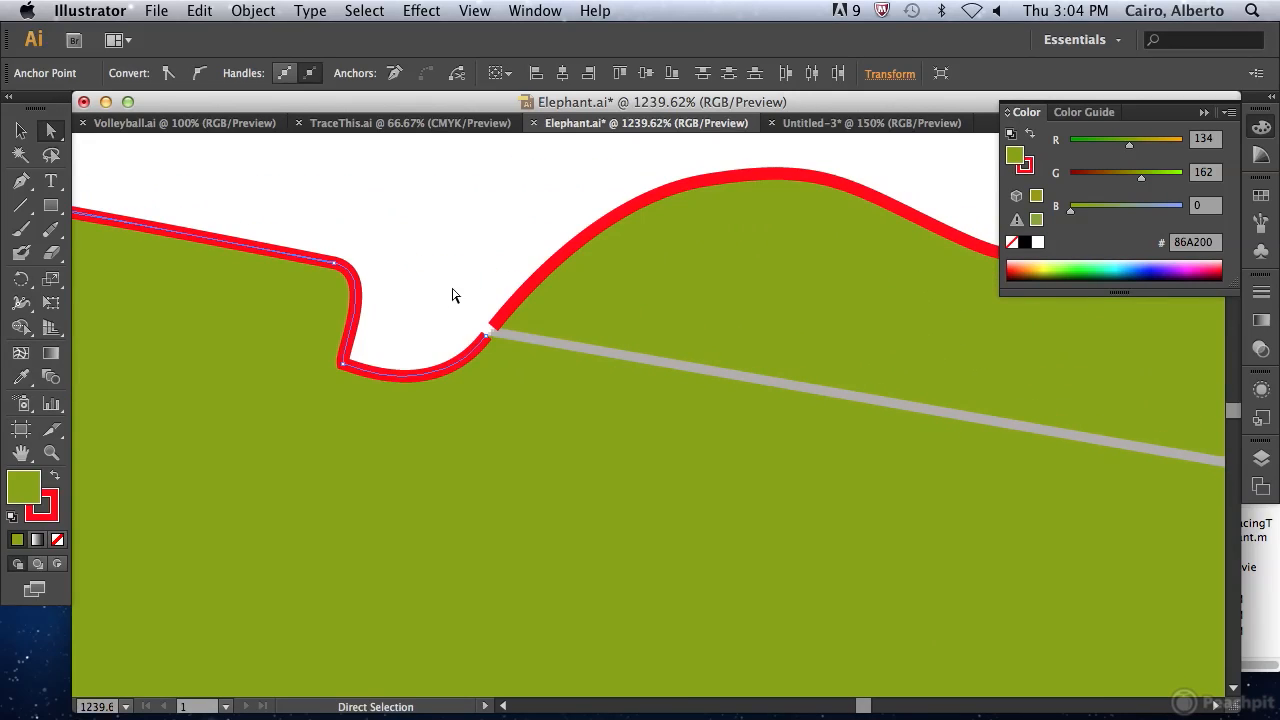
{"action": "left_click", "coordinate": [488, 337]}
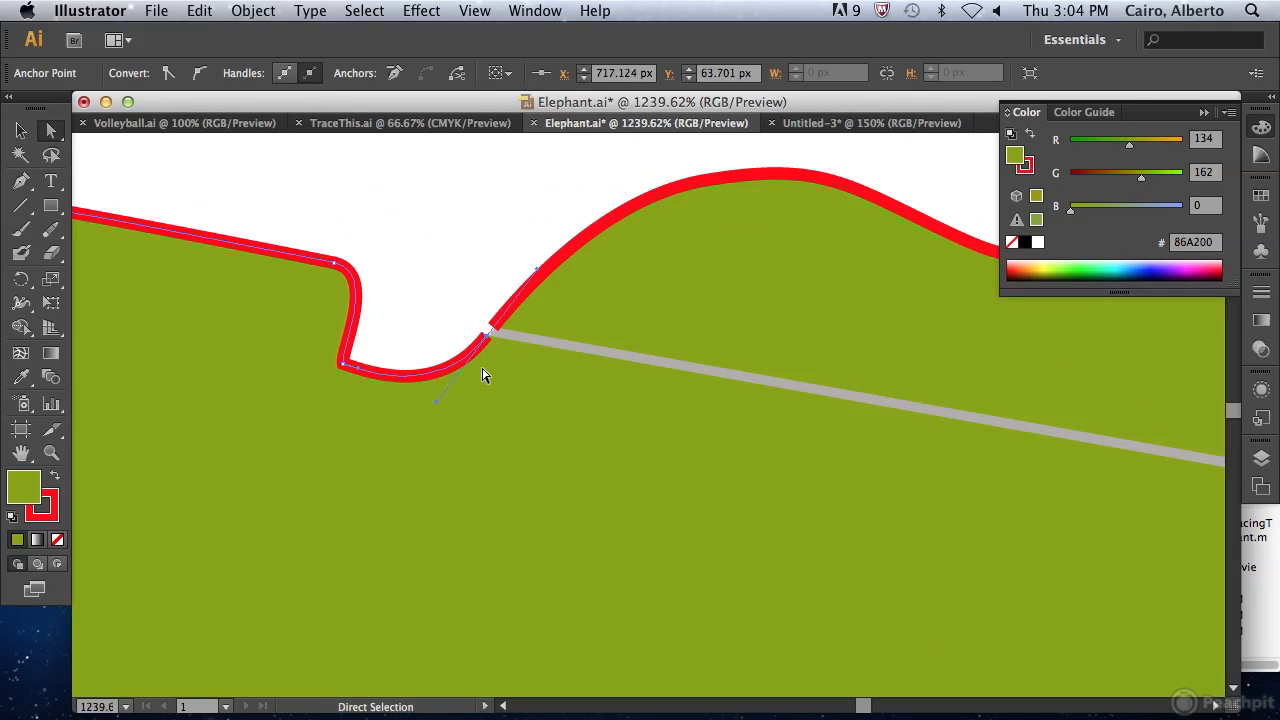
{"action": "key", "text": "super+space"}
{"action": "left_click_drag", "start_coordinate": [473, 303], "coordinate": [548, 369]}
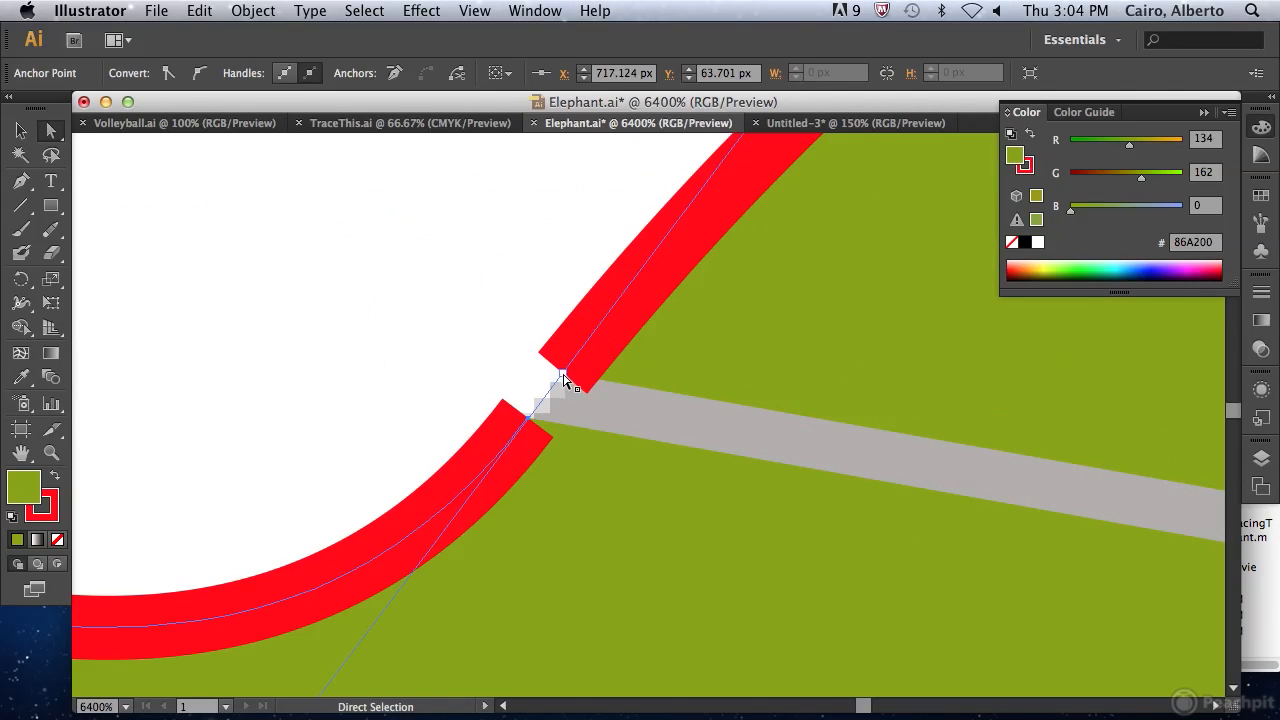
{"action": "left_click", "coordinate": [529, 422], "text": "shift"}
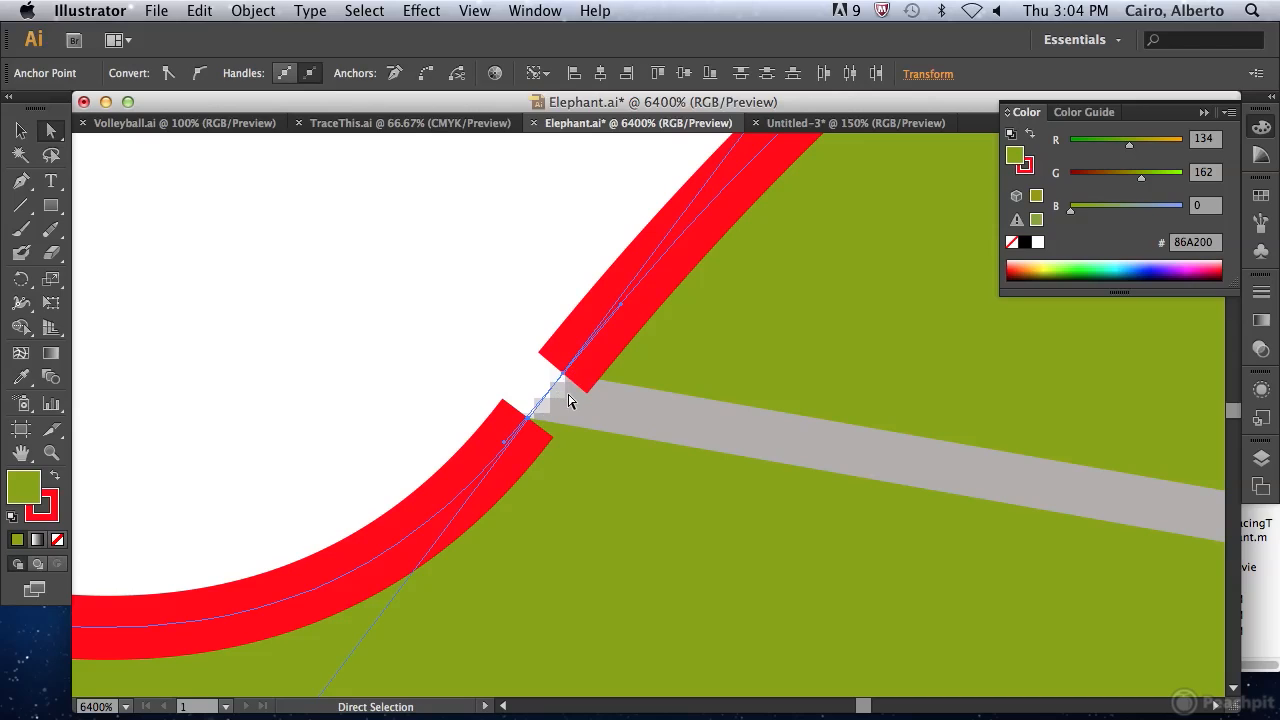
{"action": "key", "text": "super"}
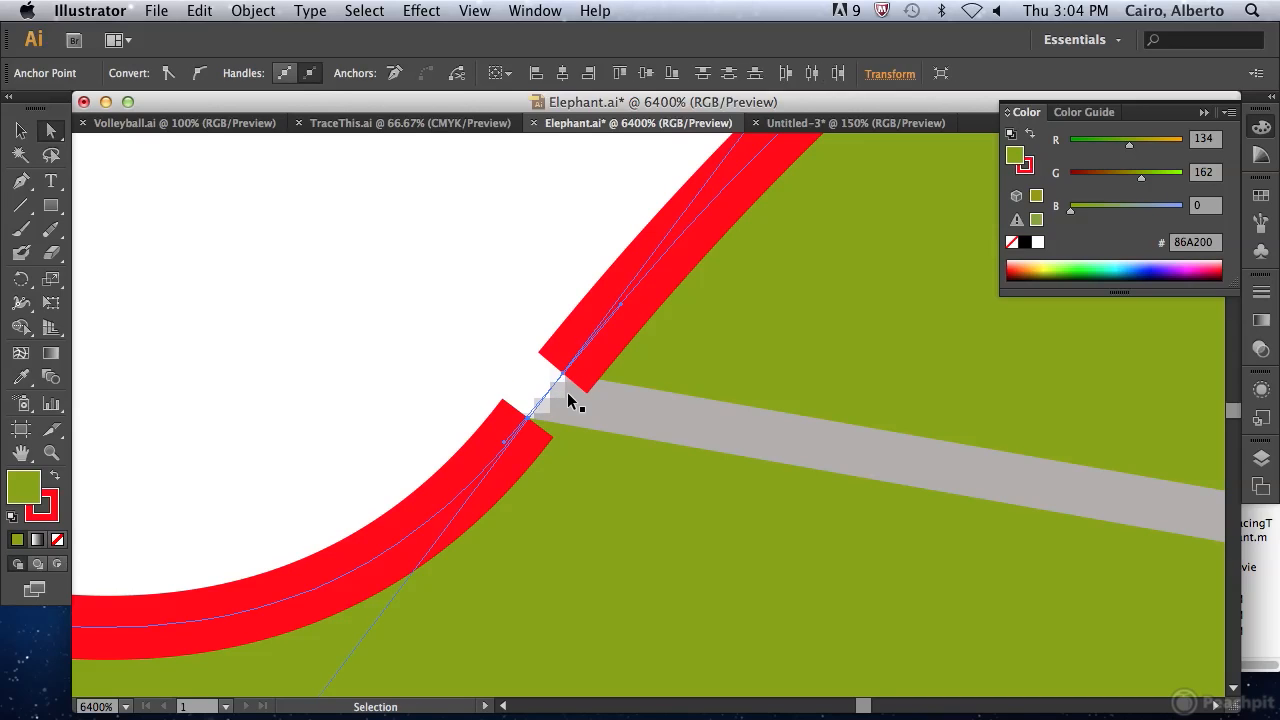
{"action": "key", "text": "super+j"}
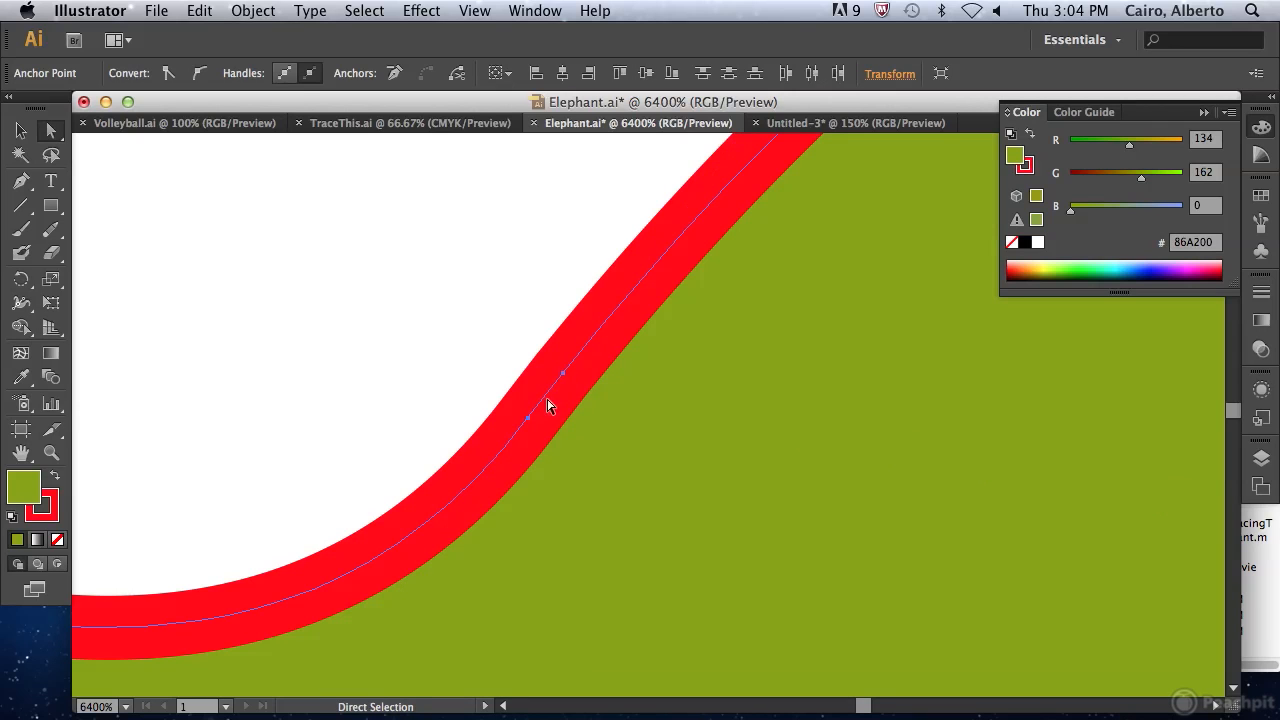
Step: Examine the joined outline and its green fill across the whole elephant
{"action": "left_click", "coordinate": [717, 422], "text": "alt+super"}
{"action": "left_click", "coordinate": [717, 422], "text": "alt+super"}
{"action": "left_click", "coordinate": [717, 422], "text": "alt+super"}
{"action": "left_click", "coordinate": [717, 422], "text": "alt+super"}
{"action": "left_click", "coordinate": [717, 422], "text": "alt+super"}
{"action": "left_click", "coordinate": [717, 422], "text": "alt+super"}
{"action": "left_click", "coordinate": [717, 422], "text": "alt+super"}
{"action": "left_click", "coordinate": [717, 422], "text": "alt+super"}
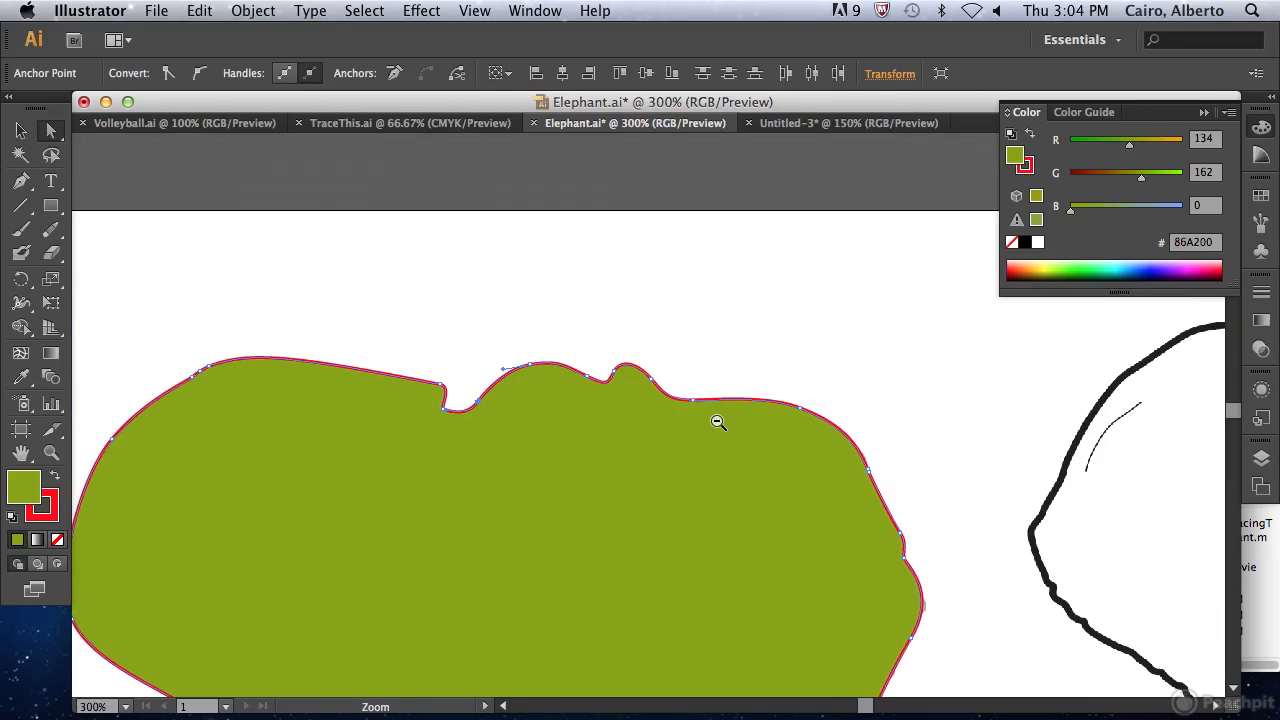
{"action": "left_click", "coordinate": [717, 422], "text": "alt+super"}
{"action": "left_click_drag", "start_coordinate": [711, 449], "coordinate": [666, 240]}
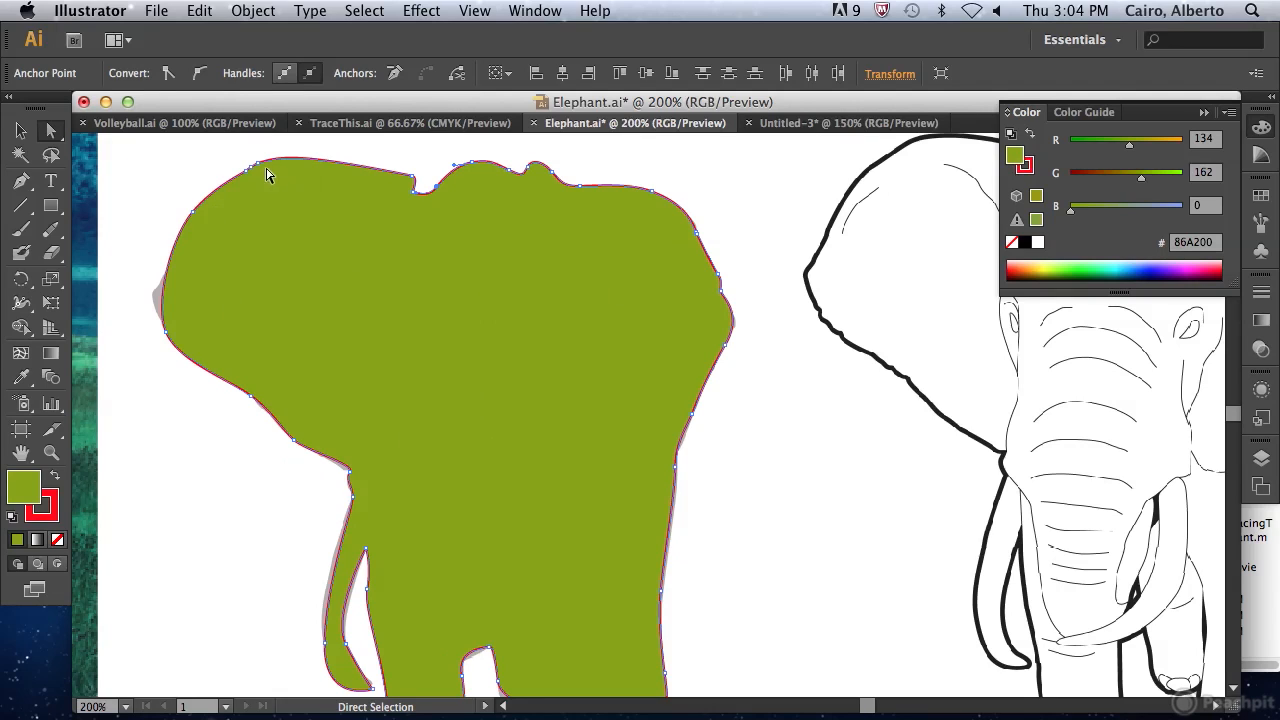
Step: Undo the join between the notch and the head's hump and deselect the paths
{"action": "left_click", "coordinate": [440, 300]}
{"action": "key", "text": "super+space"}
{"action": "type", "text": "quick"}
{"action": "left_click_drag", "start_coordinate": [432, 185], "coordinate": [449, 193]}
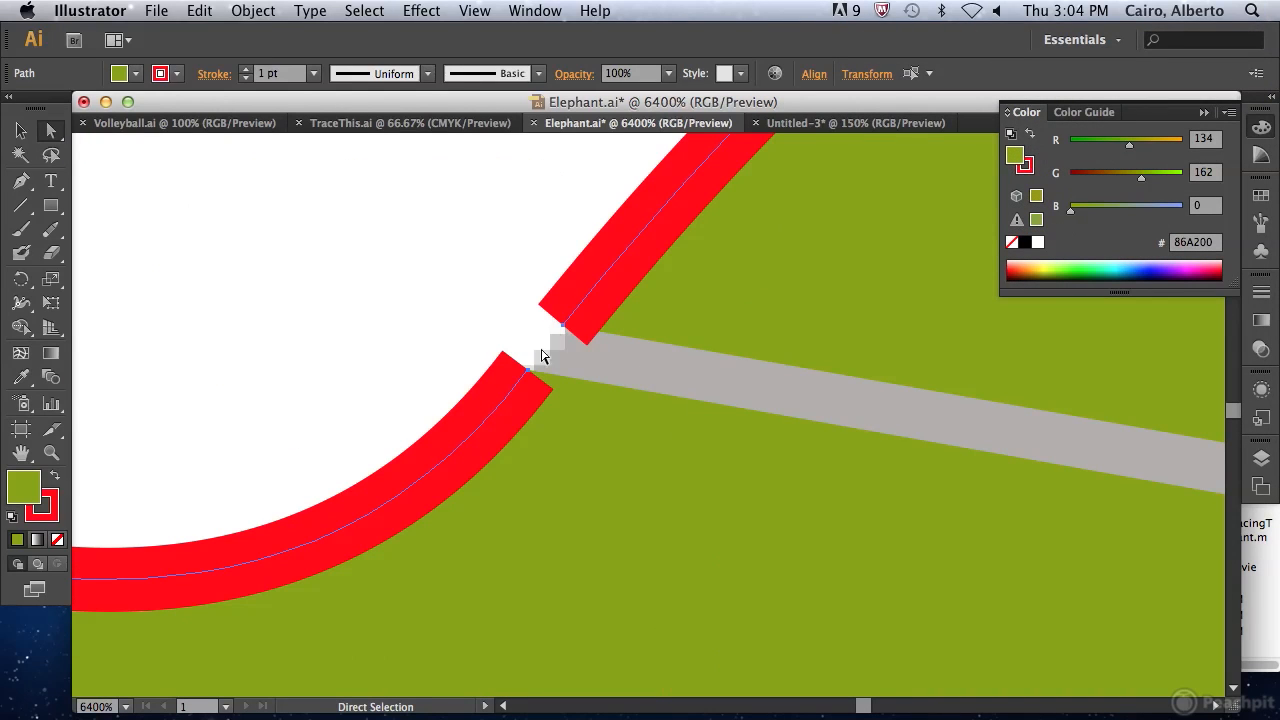
{"action": "left_click", "coordinate": [459, 302]}
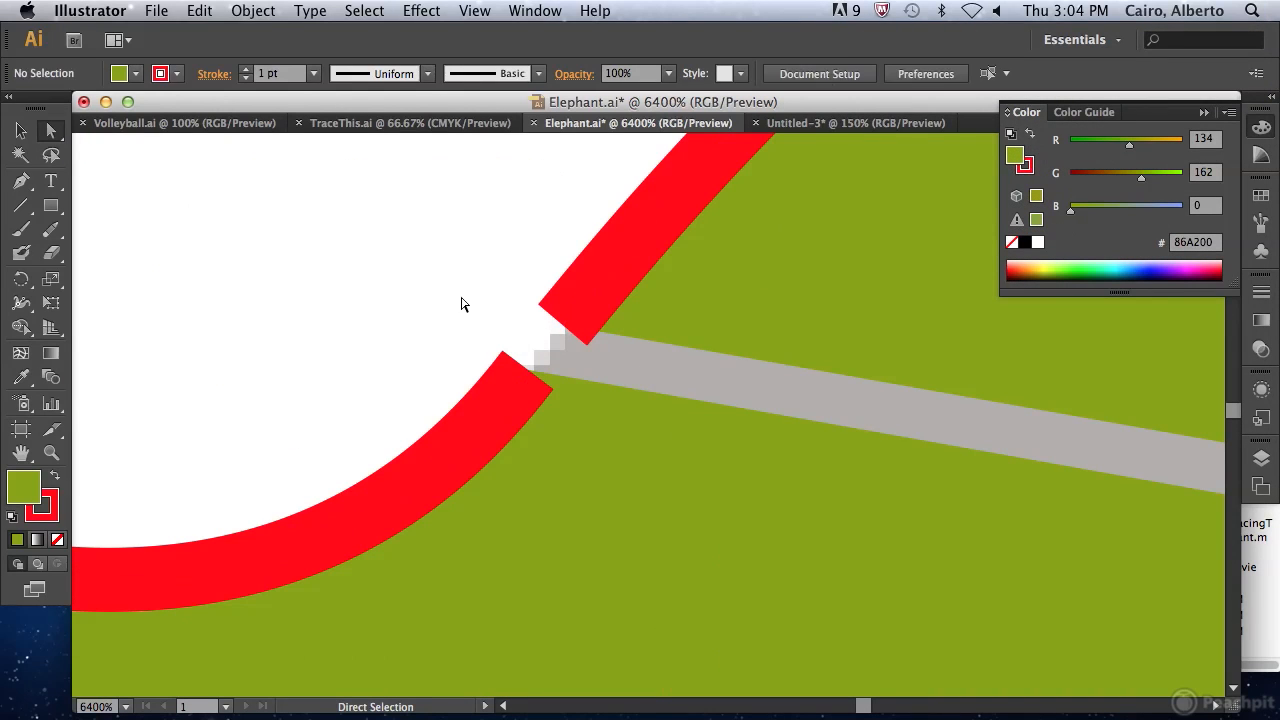
Step: Connect the open endpoint of the head's hump to the notch curve's endpoint with the Pen tool
{"action": "left_click", "coordinate": [21, 184]}
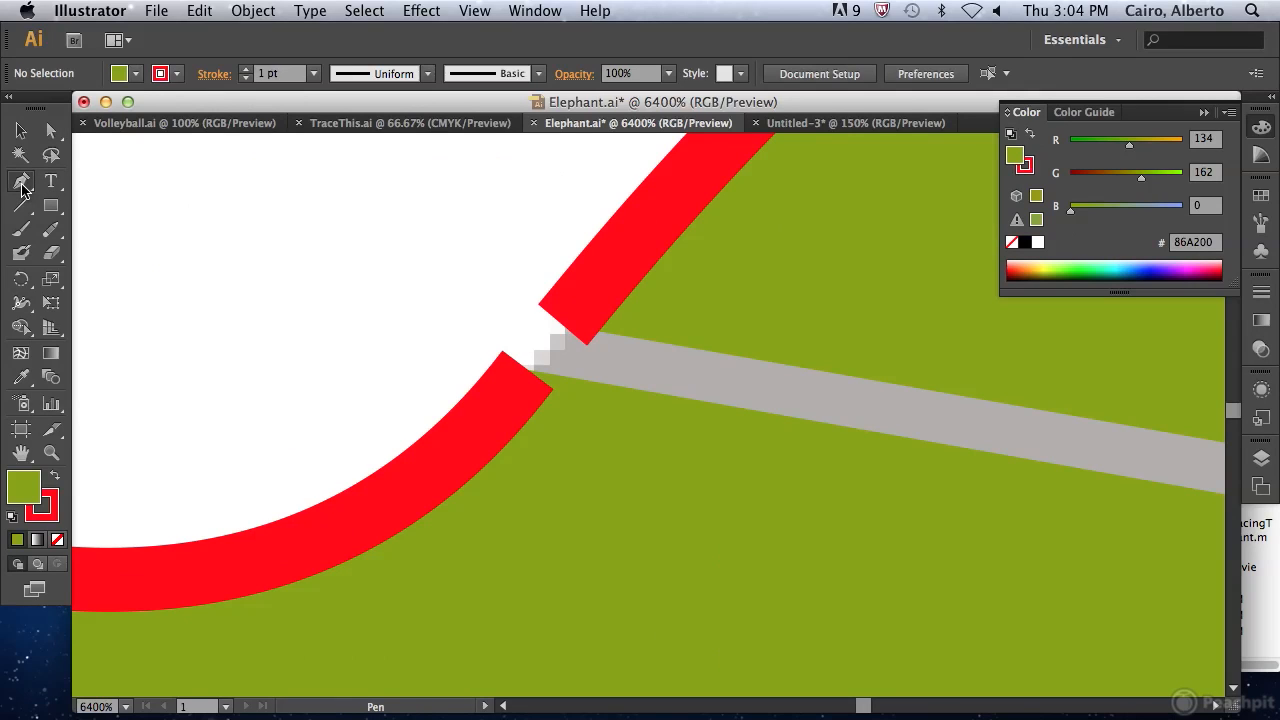
{"action": "left_click", "coordinate": [563, 333]}
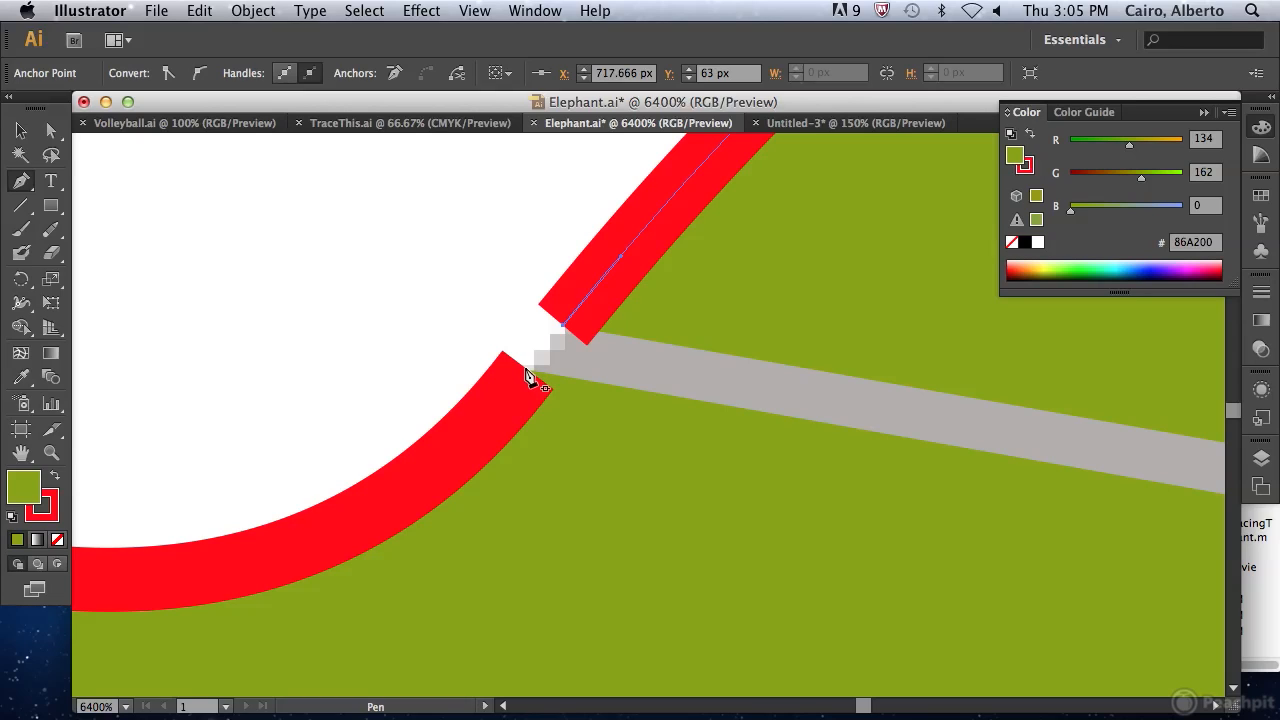
{"action": "left_click", "coordinate": [527, 370]}
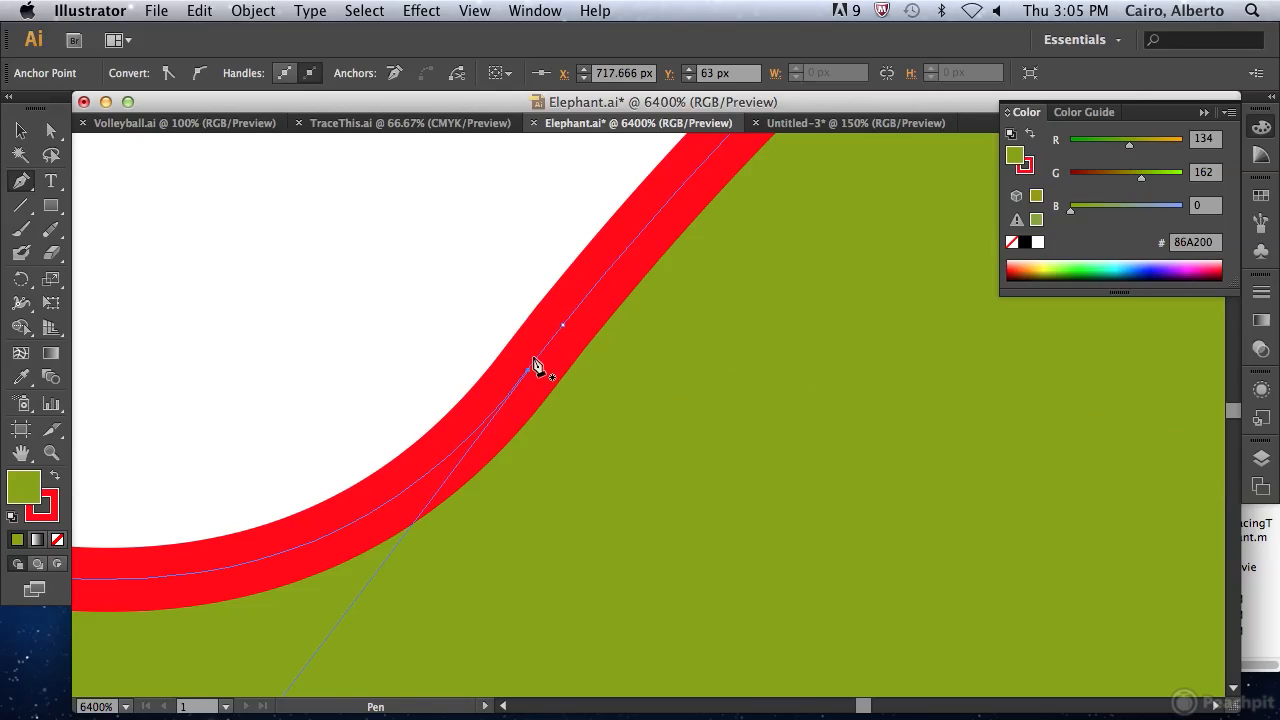
Step: Undo the last Pen tool connection and reconnect the hump's open endpoint to the notch curve's endpoint
{"action": "key", "text": "super+z"}
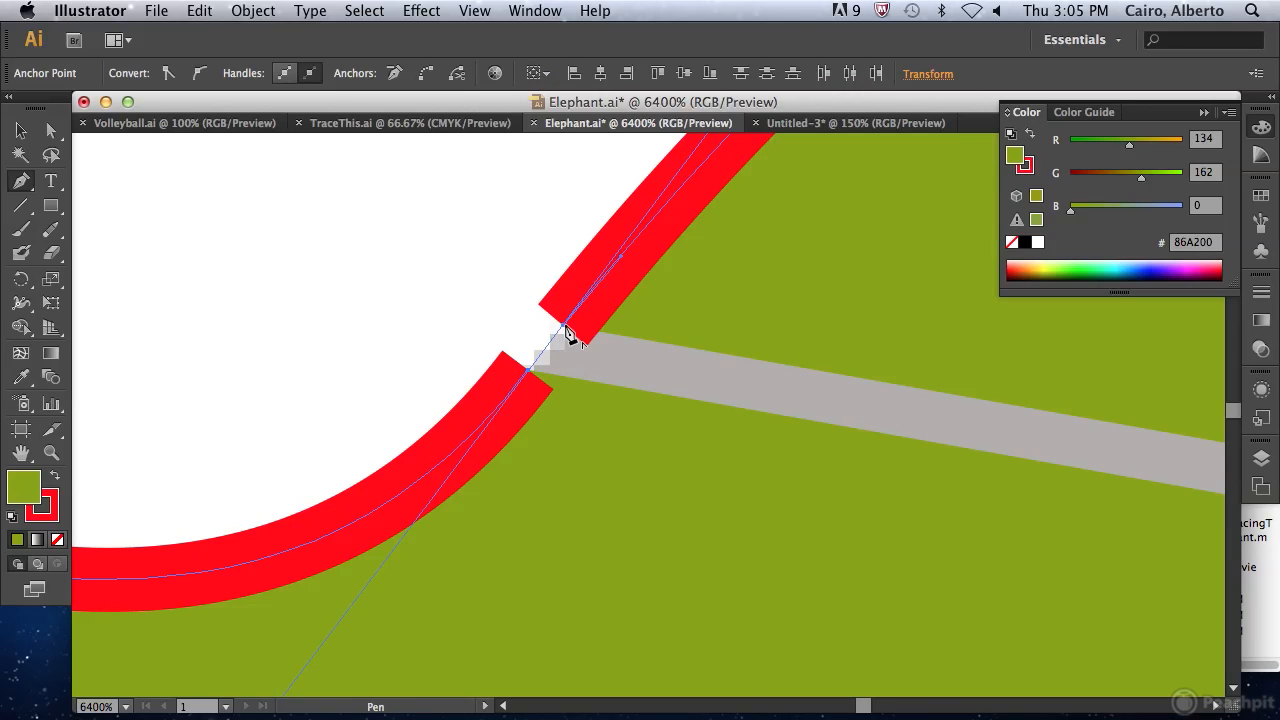
{"action": "left_click", "coordinate": [566, 333]}
{"action": "left_click", "coordinate": [529, 369]}
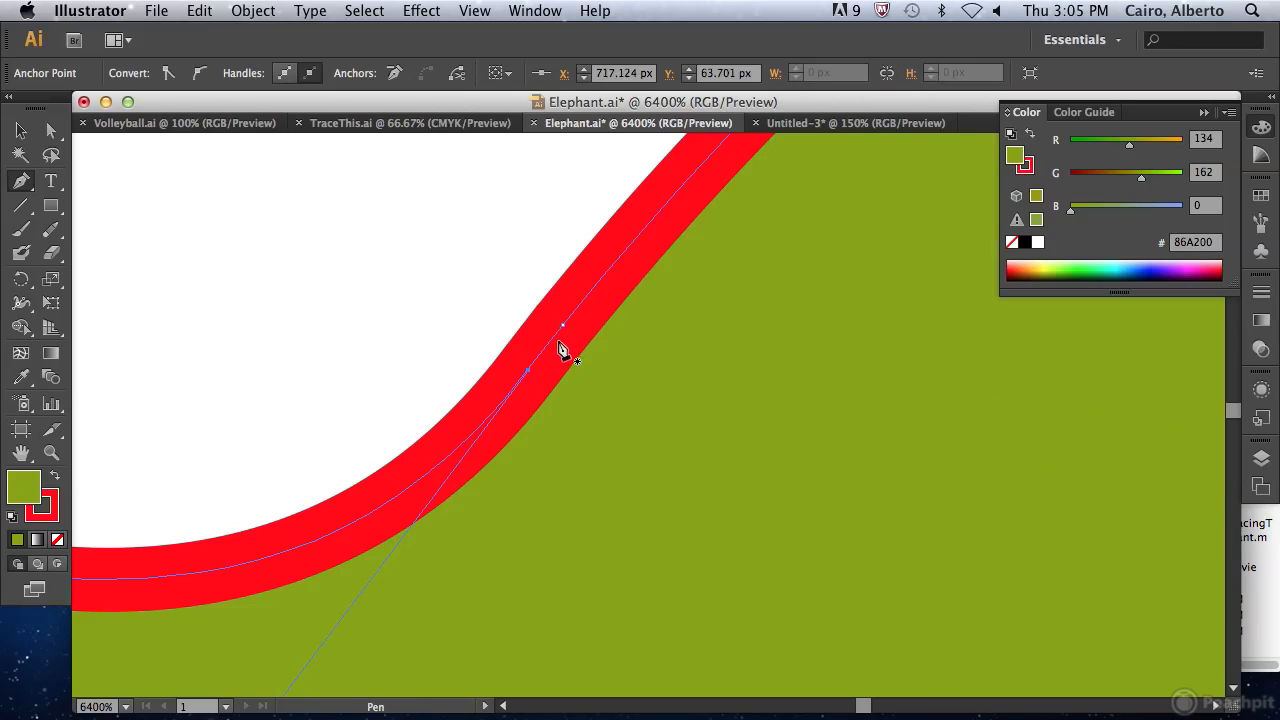
Step: Delete the entire green elephant outline and set the fill to None, keeping the red stroke
{"action": "key", "text": "super+space"}
{"action": "left_click", "coordinate": [623, 394], "text": "alt+super"}
{"action": "left_click", "coordinate": [623, 394], "text": "alt+super"}
{"action": "left_click", "coordinate": [623, 394], "text": "alt+super"}
{"action": "left_click", "coordinate": [623, 394], "text": "alt+super"}
{"action": "left_click", "coordinate": [623, 394], "text": "alt+super"}
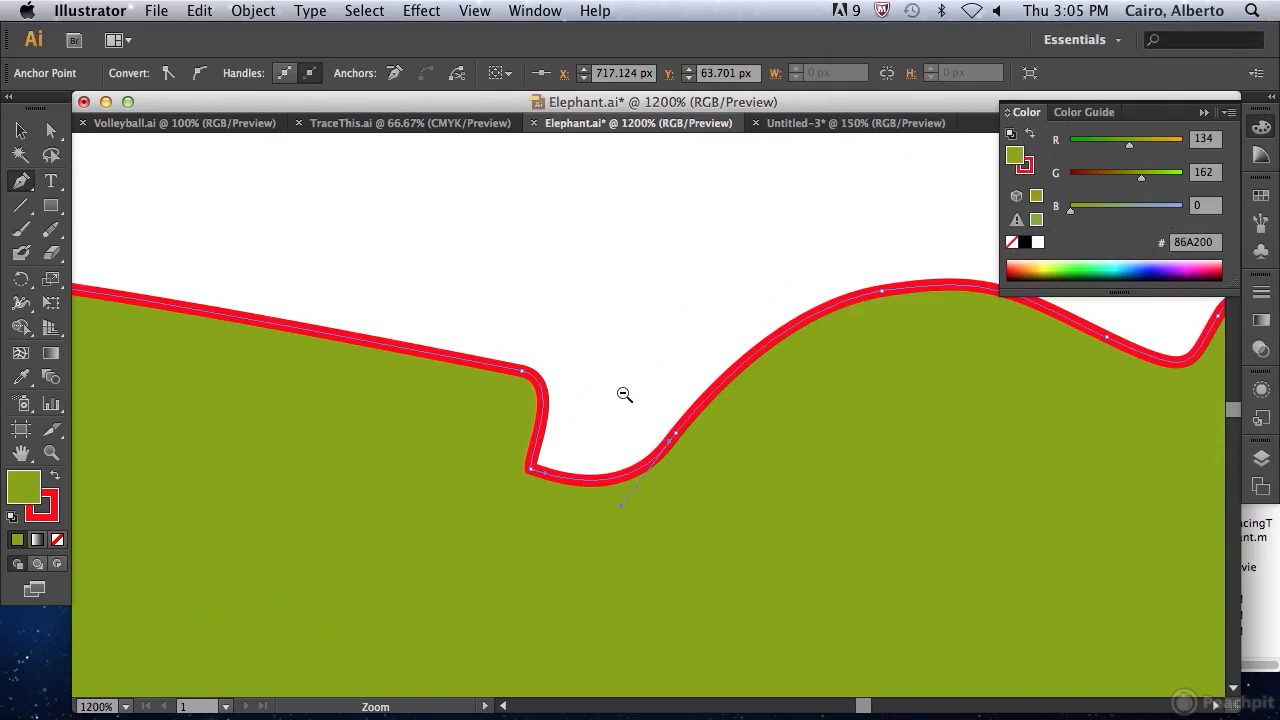
{"action": "left_click", "coordinate": [623, 394], "text": "alt+super"}
{"action": "left_click", "coordinate": [623, 394], "text": "alt+super"}
{"action": "left_click", "coordinate": [623, 394], "text": "alt+super"}
{"action": "left_click", "coordinate": [625, 395], "text": "alt+super"}
{"action": "key", "text": "space"}
{"action": "left_click_drag", "start_coordinate": [649, 403], "coordinate": [475, 225]}
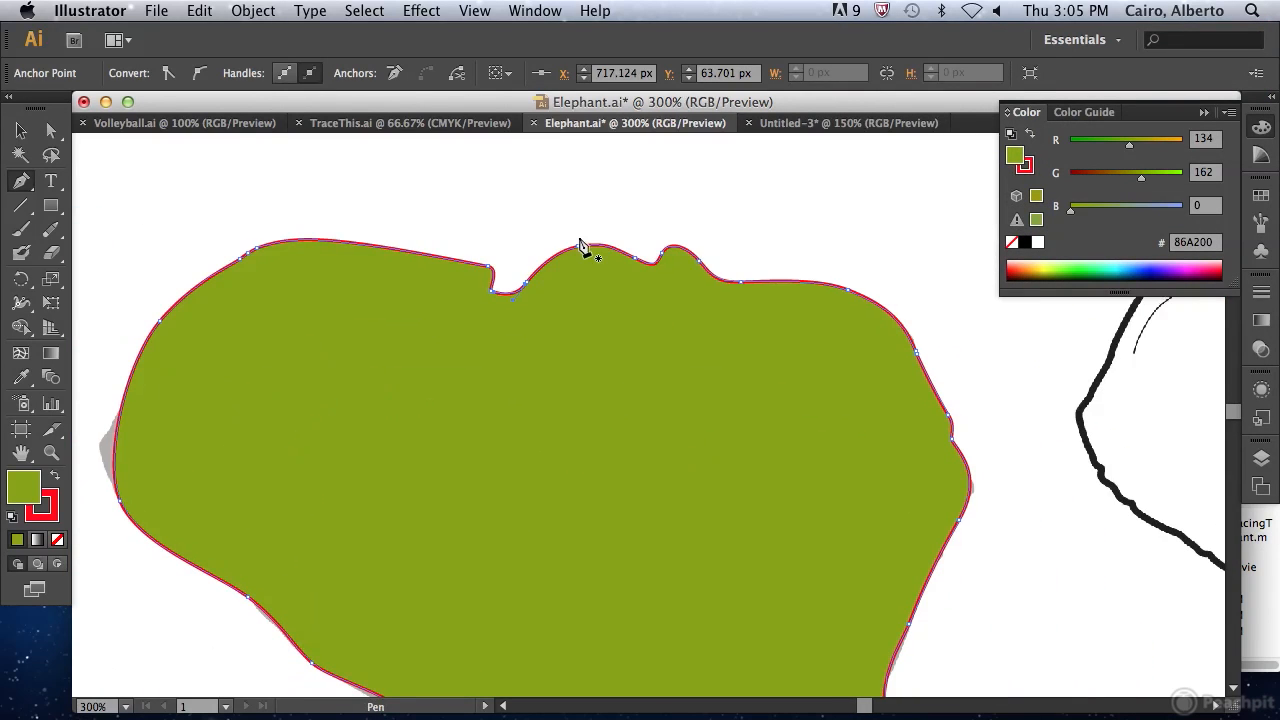
{"action": "key", "text": "Delete"}
{"action": "key", "text": "Delete"}
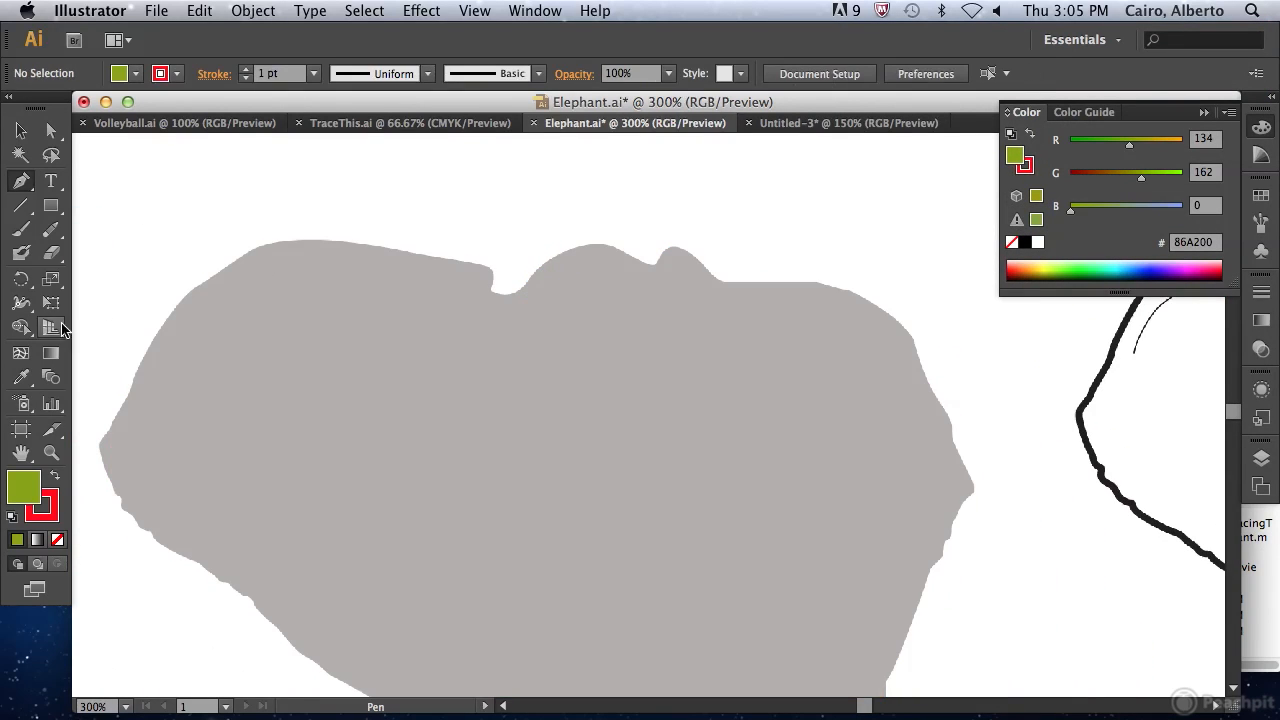
{"action": "left_click", "coordinate": [57, 539]}
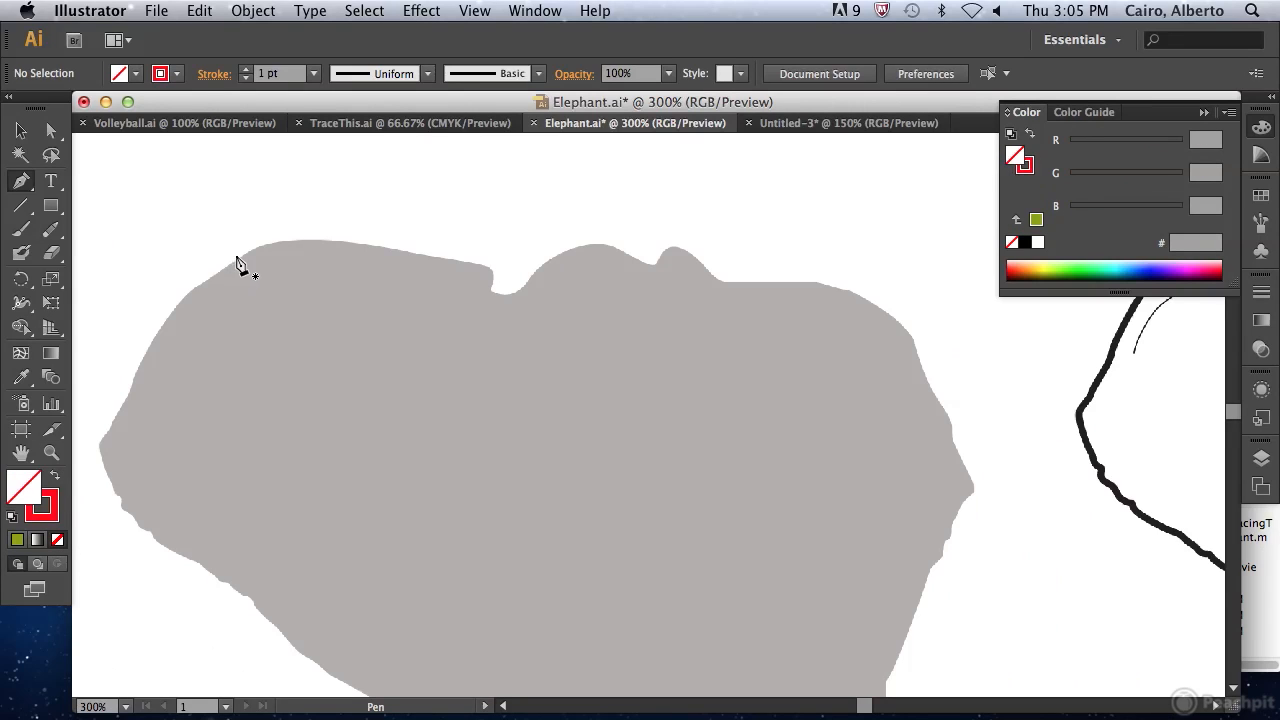
Step: Trace the upper contour with the Pen tool as one long curve from its rounded start to the notch's upper corner
{"action": "left_click_drag", "start_coordinate": [251, 254], "coordinate": [270, 243]}
{"action": "left_click_drag", "start_coordinate": [188, 168], "coordinate": [625, 396]}
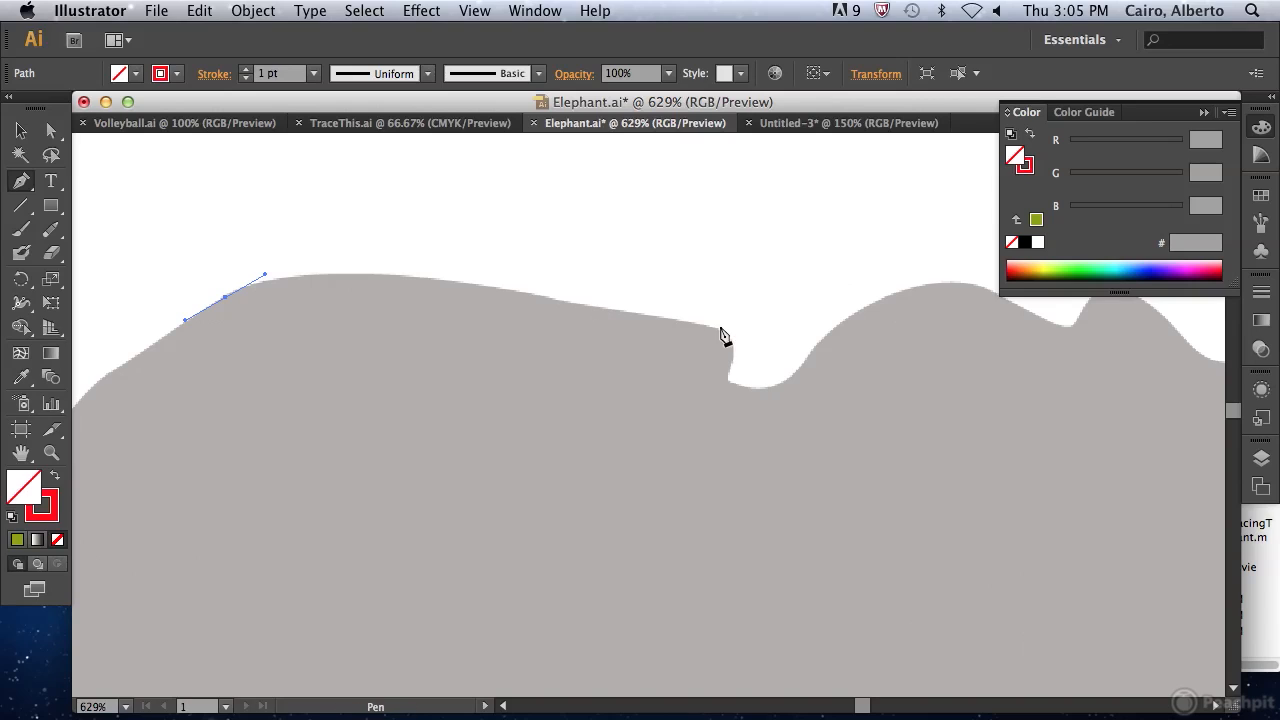
{"action": "left_click", "coordinate": [366, 289], "text": "super"}
{"action": "left_click_drag", "start_coordinate": [259, 284], "coordinate": [299, 276]}
{"action": "mouse_move", "coordinate": [721, 329]}
{"action": "left_mouse_down"}
{"action": "mouse_move", "coordinate": [1003, 409]}
{"action": "mouse_move", "coordinate": [1015, 392]}
{"action": "left_mouse_up"}
Step: Shorten the outgoing direction handle at the notch's upper corner so it reaches only slightly past the anchor point
{"action": "key", "text": "space"}
{"action": "left_click_drag", "start_coordinate": [969, 380], "coordinate": [812, 374]}
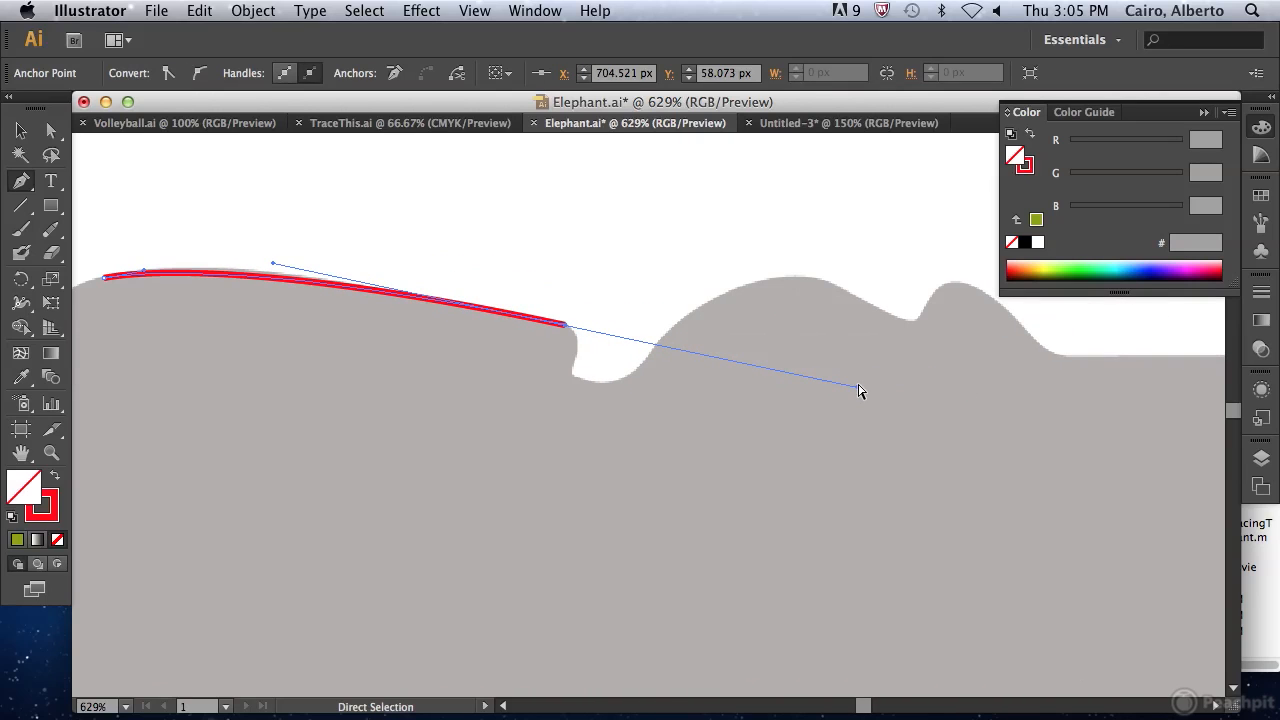
{"action": "key", "text": "alt"}
{"action": "left_click_drag", "start_coordinate": [857, 390], "coordinate": [632, 341]}
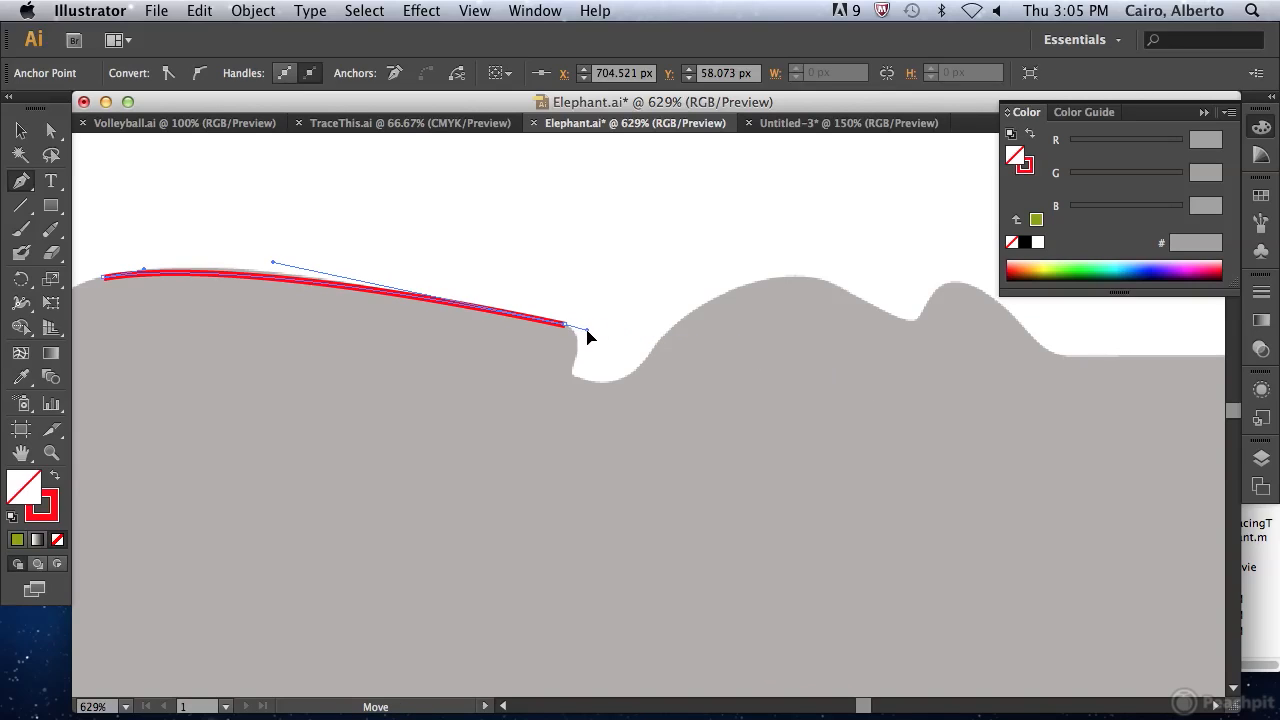
Step: Try tracing the notch's side down to its lower corner and deselecting the path there, and undo that curve
{"action": "left_click_drag", "start_coordinate": [572, 377], "coordinate": [554, 400]}
{"action": "key", "text": "super"}
{"action": "key", "text": "alt"}
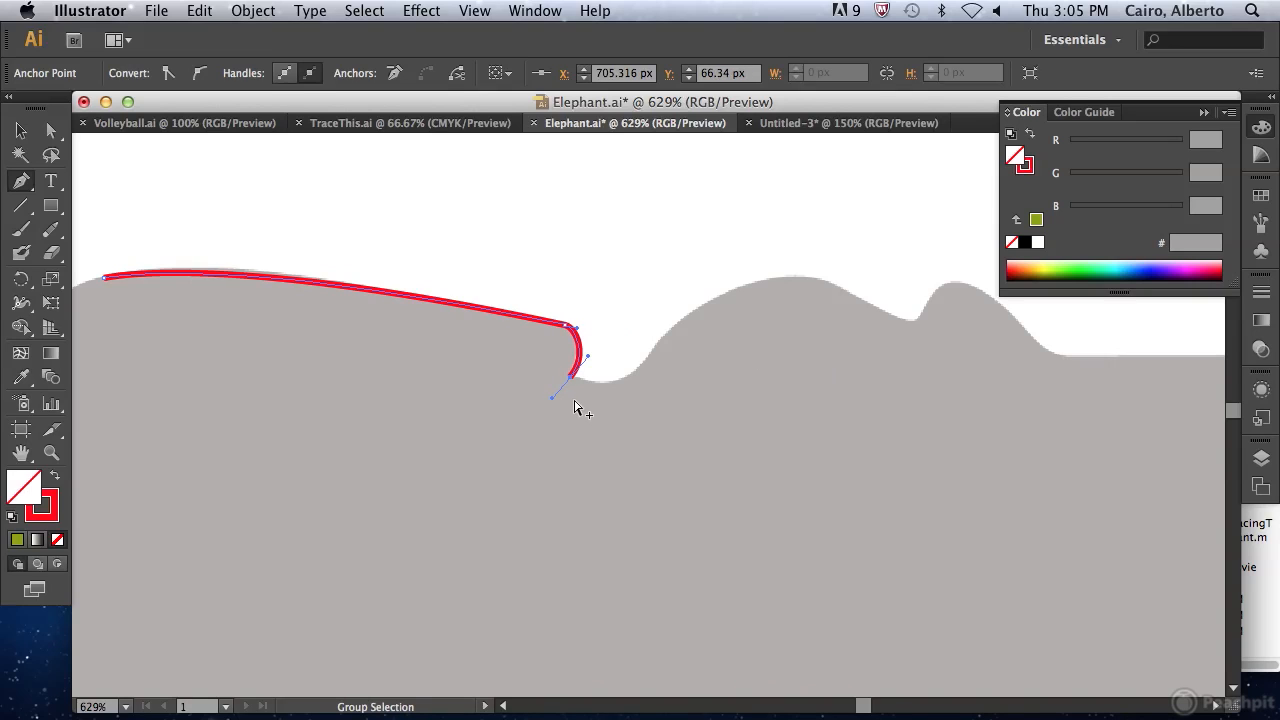
{"action": "left_click", "coordinate": [560, 410], "text": "alt+super"}
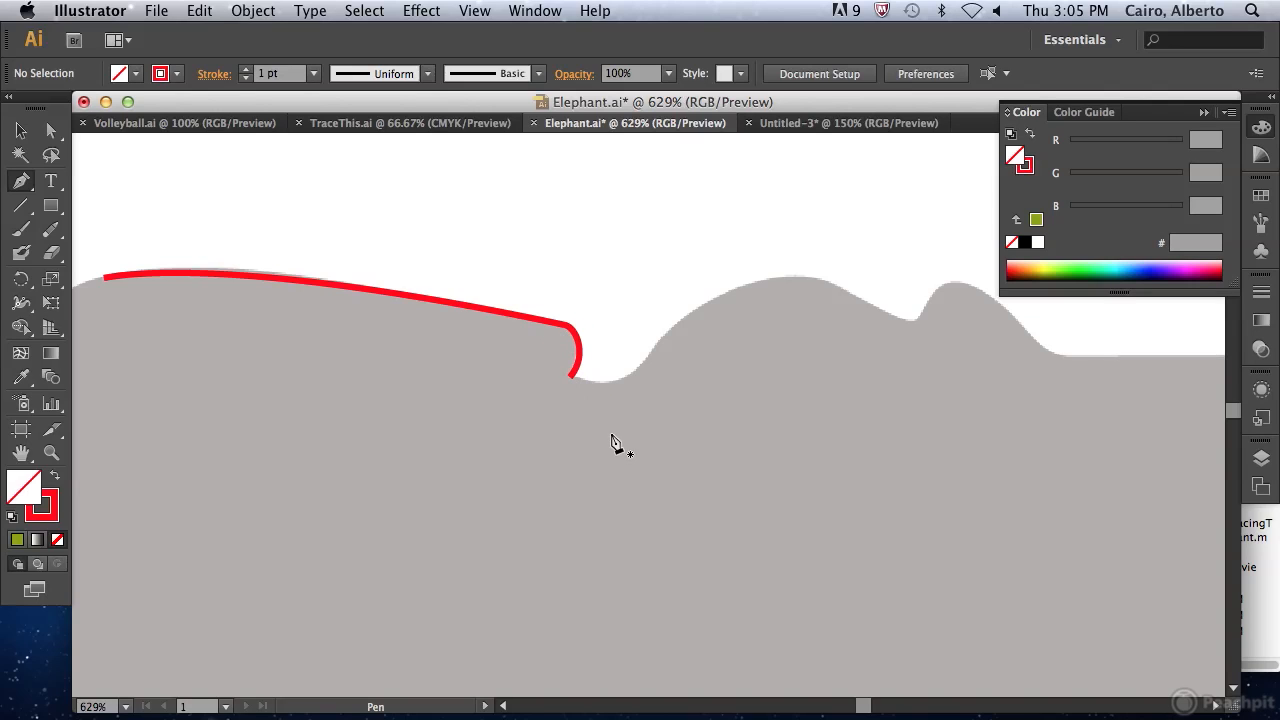
{"action": "key", "text": "super"}
{"action": "key", "text": "super+z"}
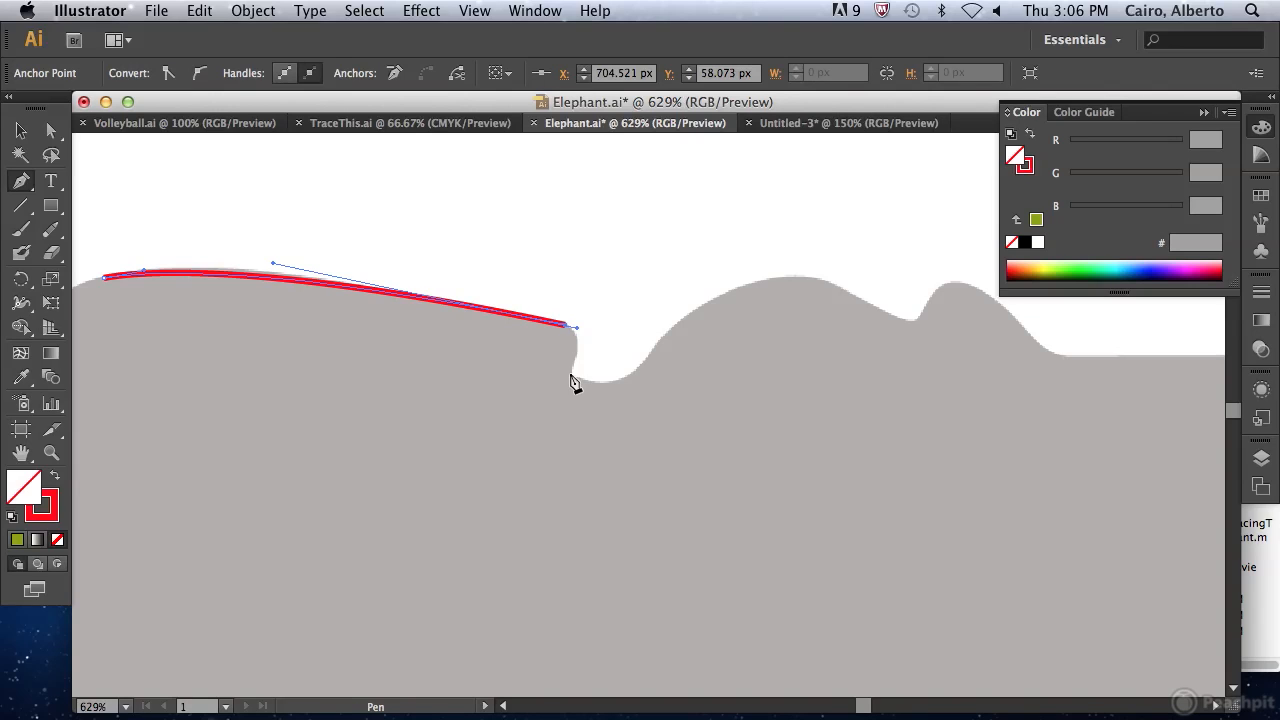
Step: Trace the notch's side, redirect the handle at its lower corner and curve along the dip to the hump's start
{"action": "left_click_drag", "start_coordinate": [571, 373], "coordinate": [558, 396]}
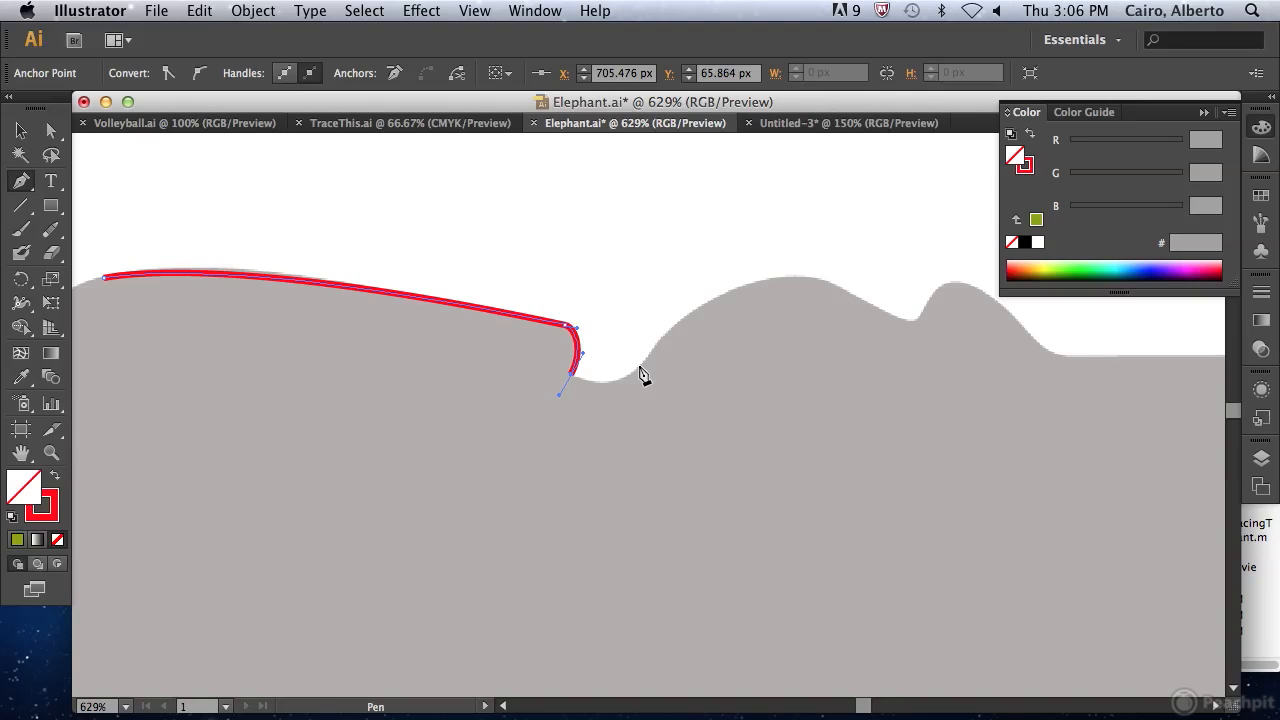
{"action": "left_click_drag", "start_coordinate": [559, 395], "coordinate": [593, 399]}
{"action": "left_click_drag", "start_coordinate": [659, 341], "coordinate": [694, 283]}
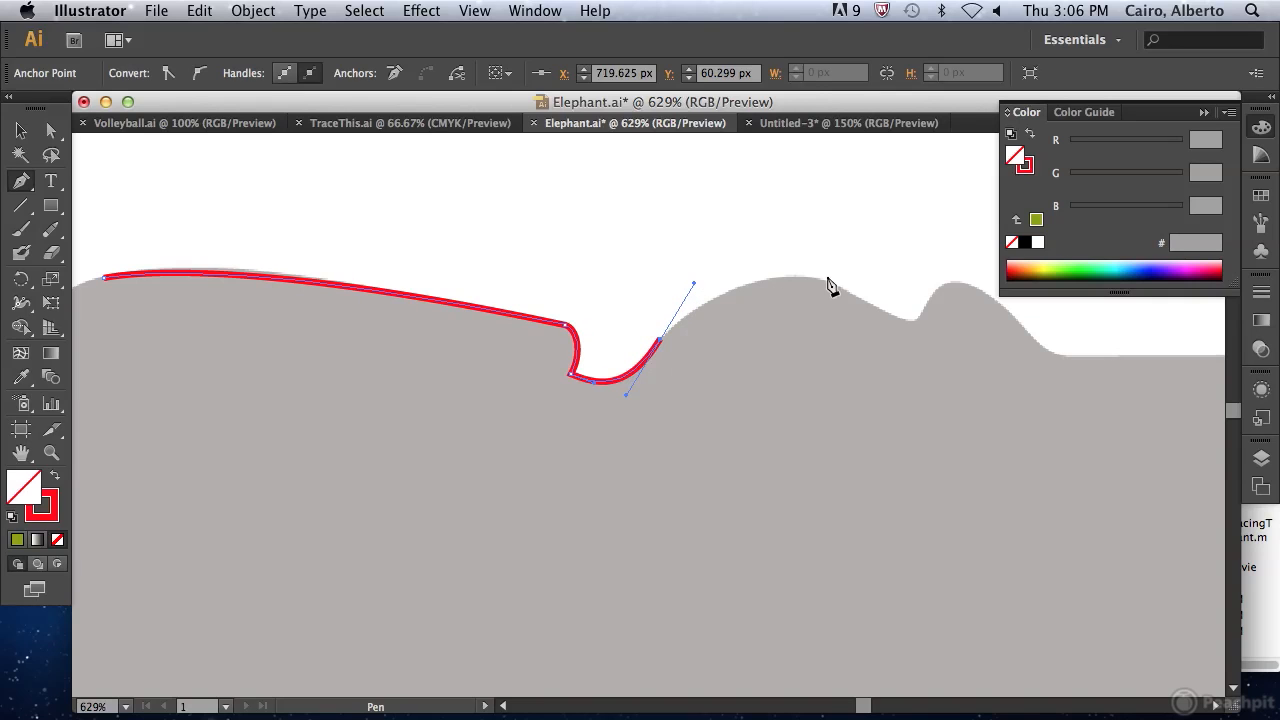
Step: Continue the path over the large hump, through the small dip and over the next bump to its descending slope
{"action": "mouse_move", "coordinate": [850, 291]}
{"action": "left_mouse_down"}
{"action": "mouse_move", "coordinate": [929, 340]}
{"action": "mouse_move", "coordinate": [914, 336]}
{"action": "left_mouse_up"}
{"action": "left_click_drag", "start_coordinate": [928, 303], "coordinate": [934, 287]}
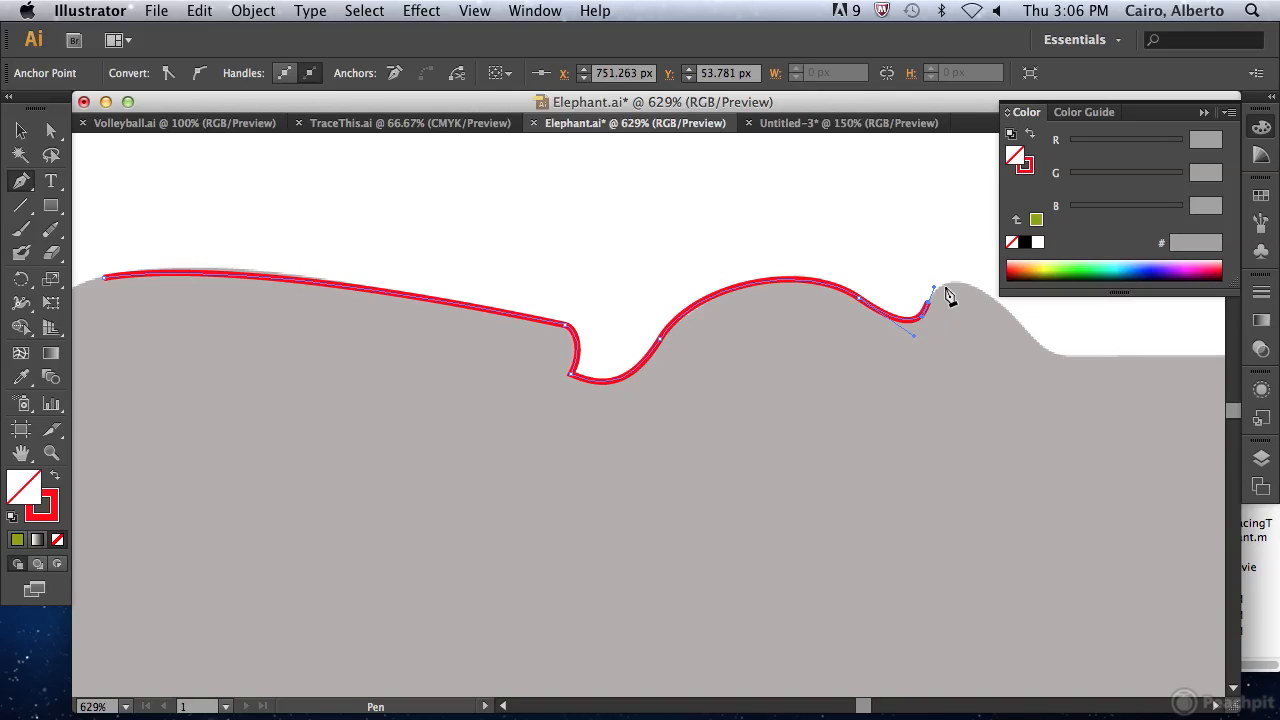
{"action": "left_click_drag", "start_coordinate": [1018, 322], "coordinate": [1077, 386]}
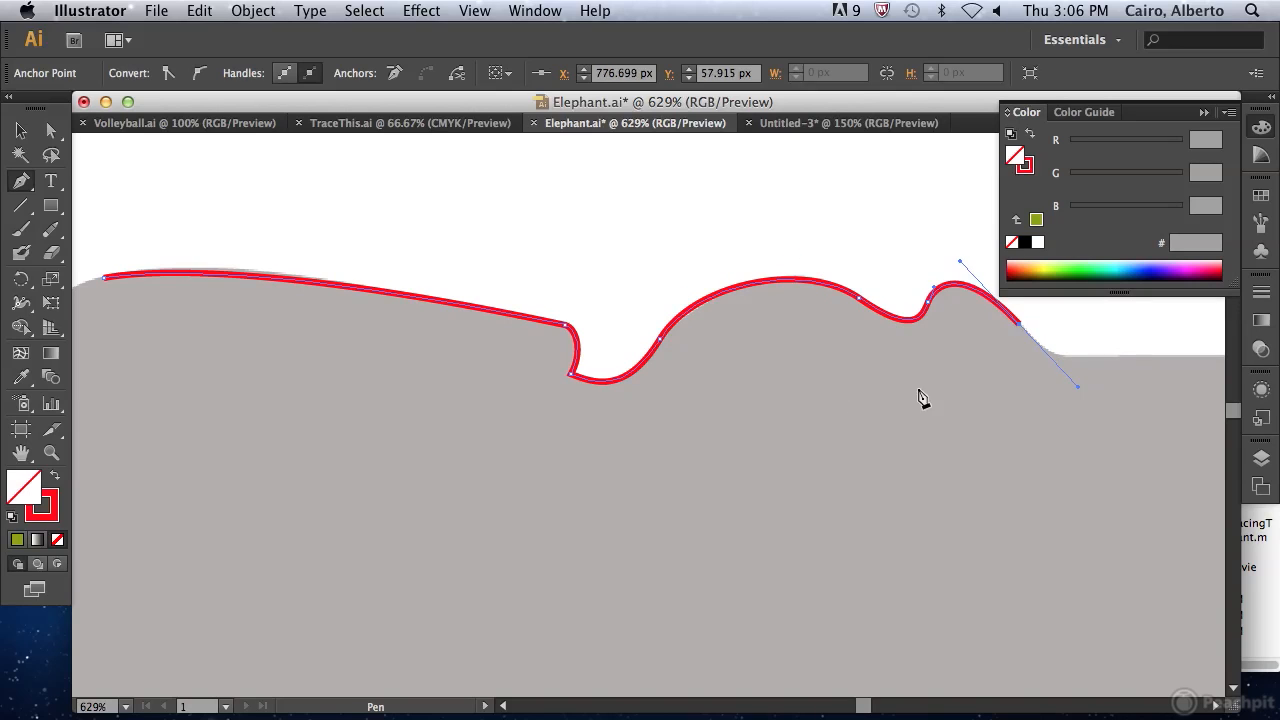